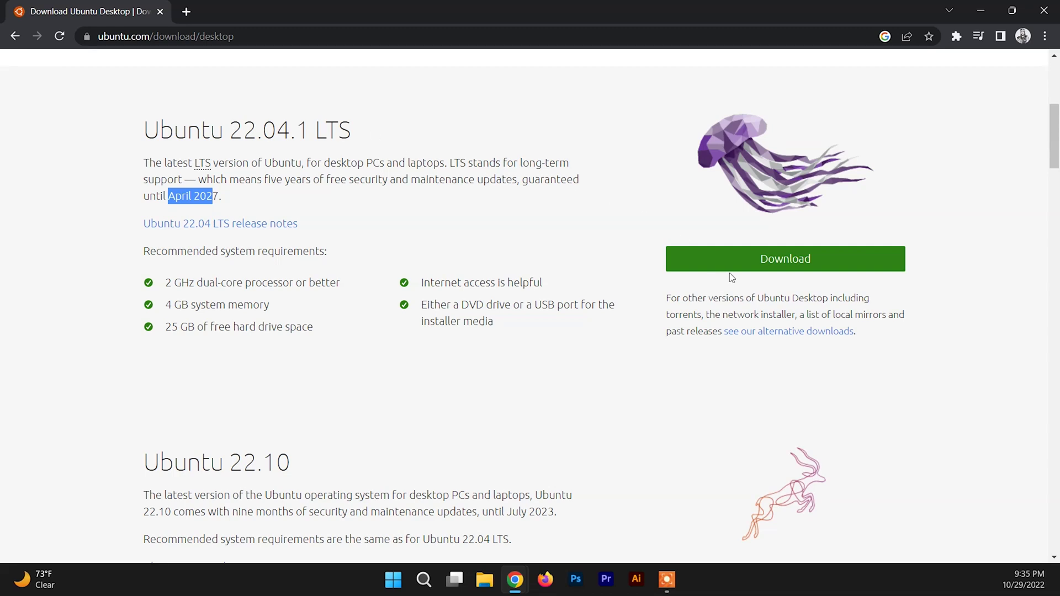
pyautogui.scroll(-3, 389, 372)
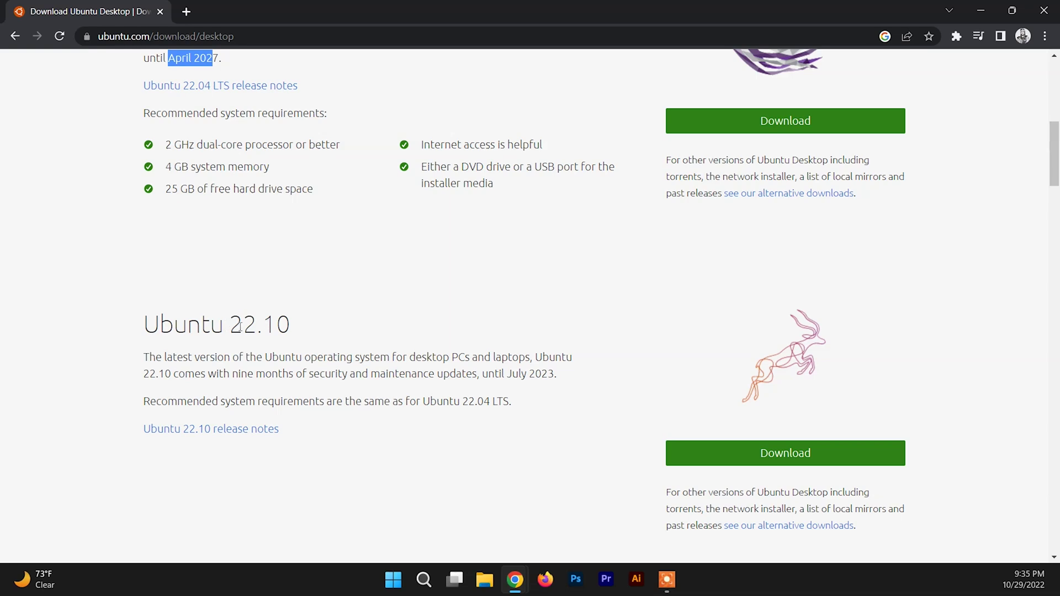
pyautogui.scroll(9, 458, 479)
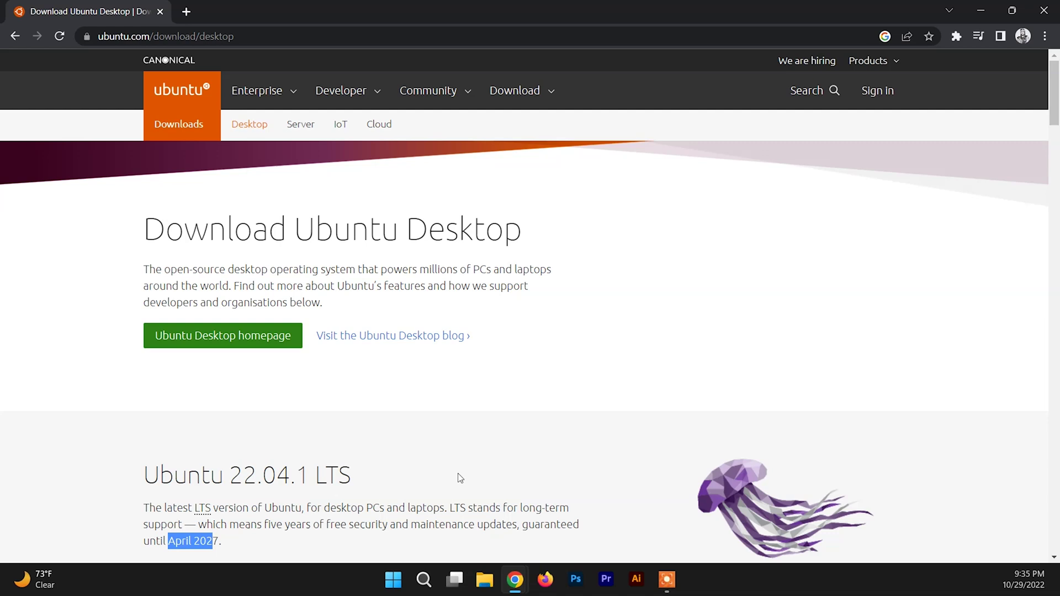
# Load the rufus.ie website in a new Chrome tab
pyautogui.click(187, 12)
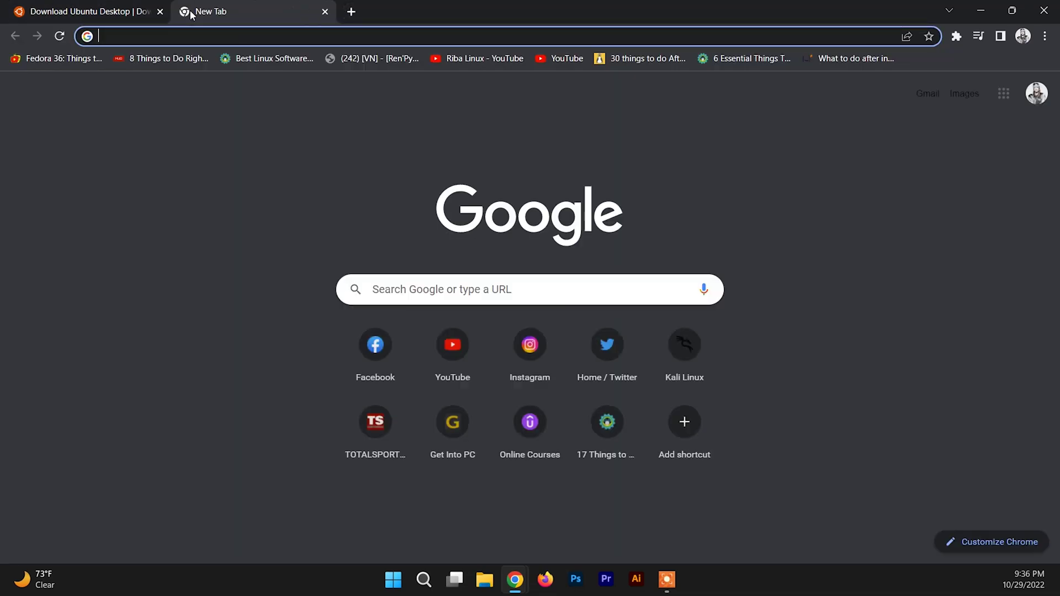
pyautogui.write('rufus.ie/en')
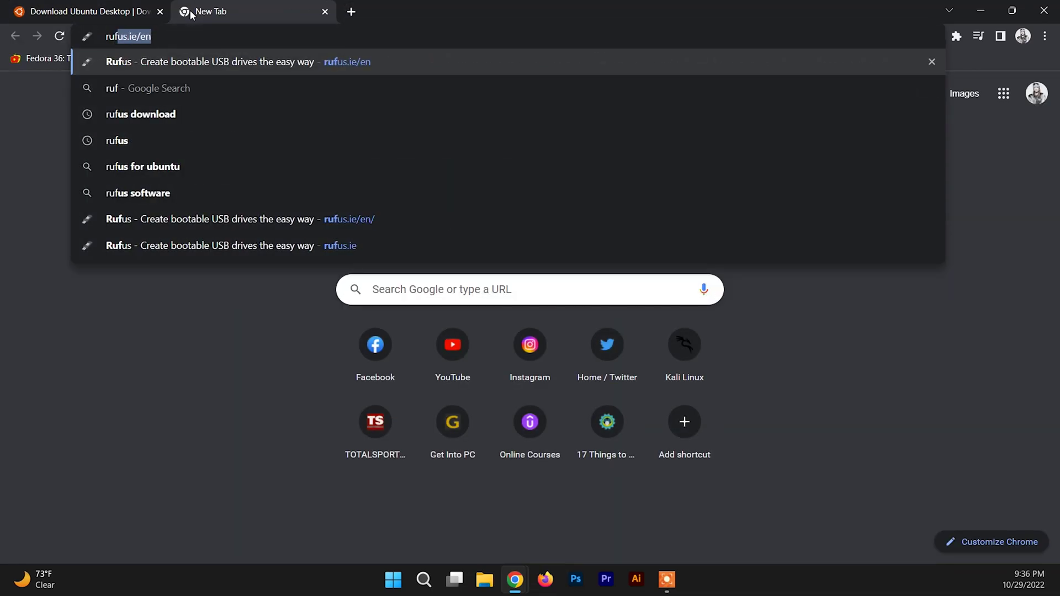
pyautogui.press('Return')
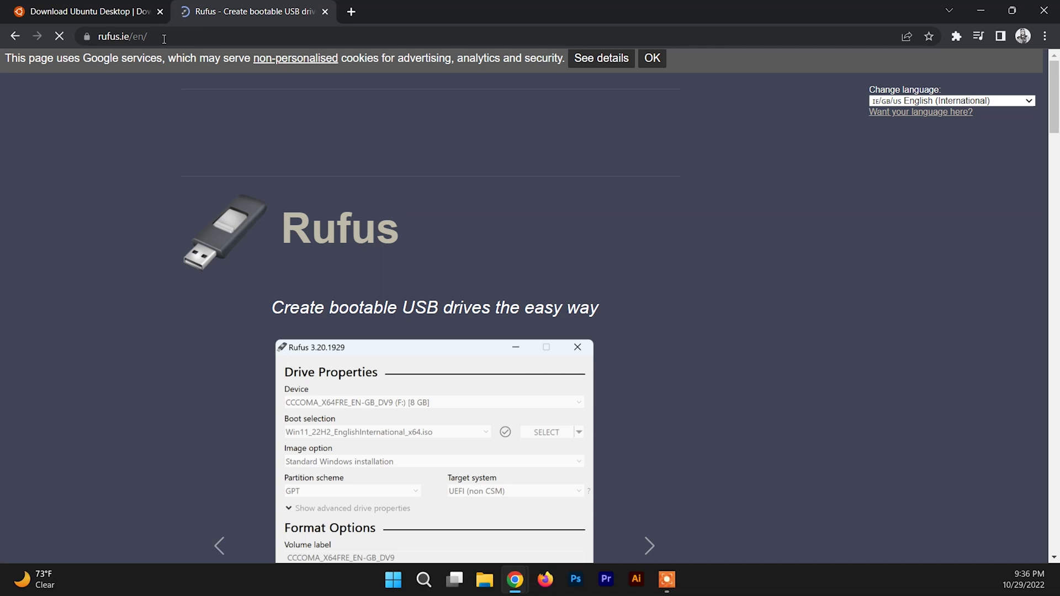
pyautogui.click(162, 34)
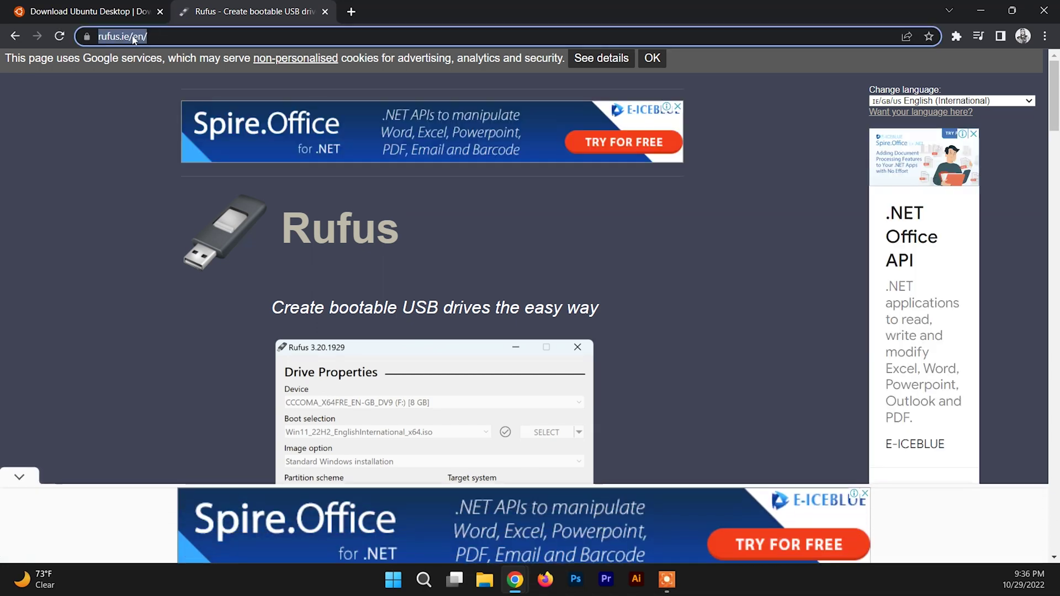
# Scroll to the Rufus 3.20 download on the page, then bring up File Explorer
pyautogui.scroll(-5, 389, 238)
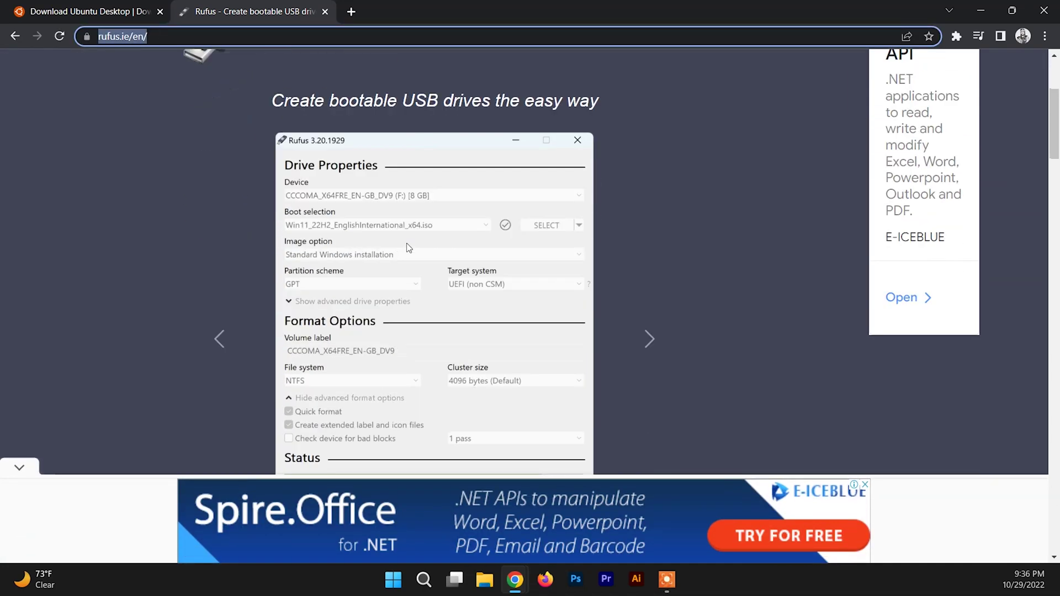
pyautogui.scroll(1, 406, 243)
pyautogui.scroll(-15, 406, 243)
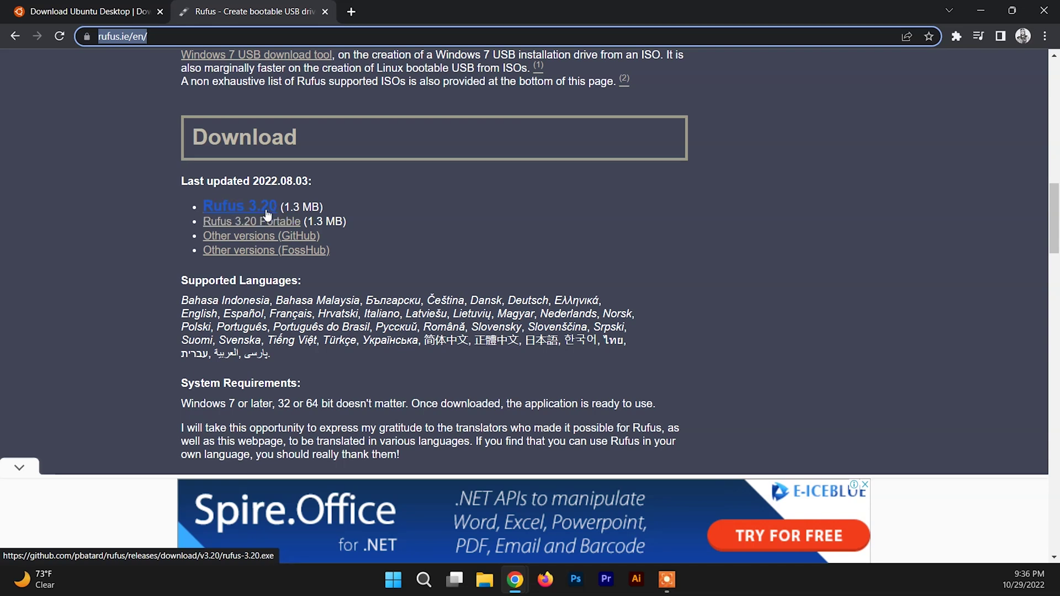
pyautogui.scroll(1, 386, 232)
pyautogui.scroll(-1, 477, 251)
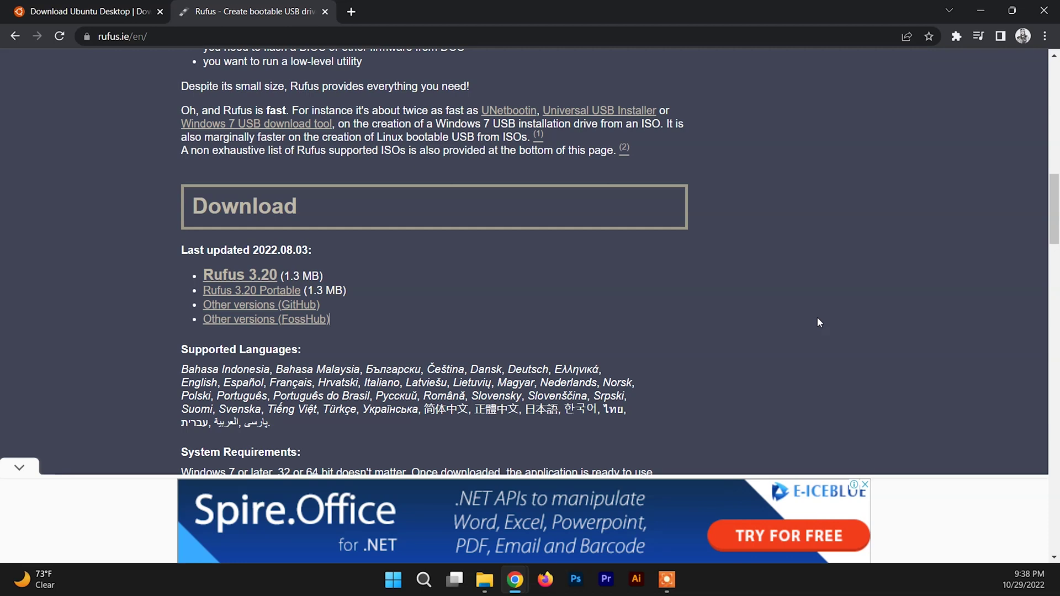
pyautogui.click(486, 580)
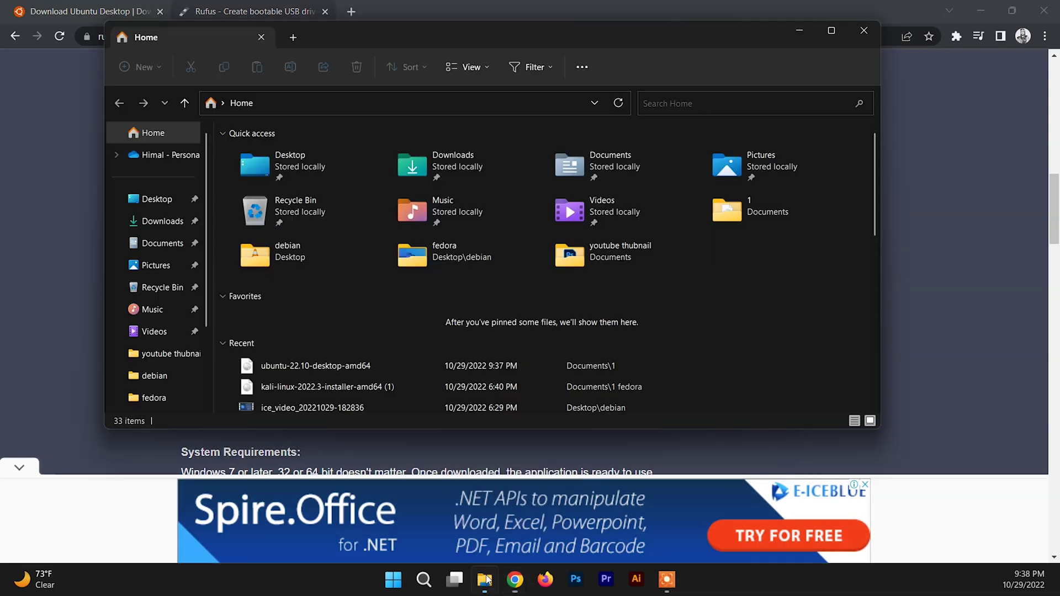
# Open folder 1 inside Documents, which holds Rufus and the Ubuntu ISO
pyautogui.click(163, 243)
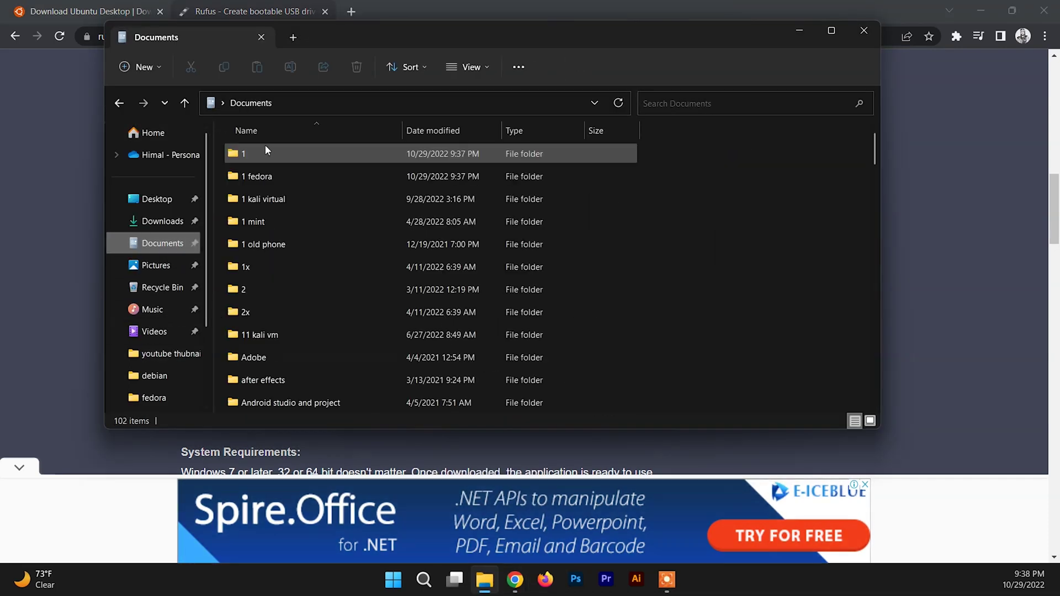
pyautogui.doubleClick(266, 155)
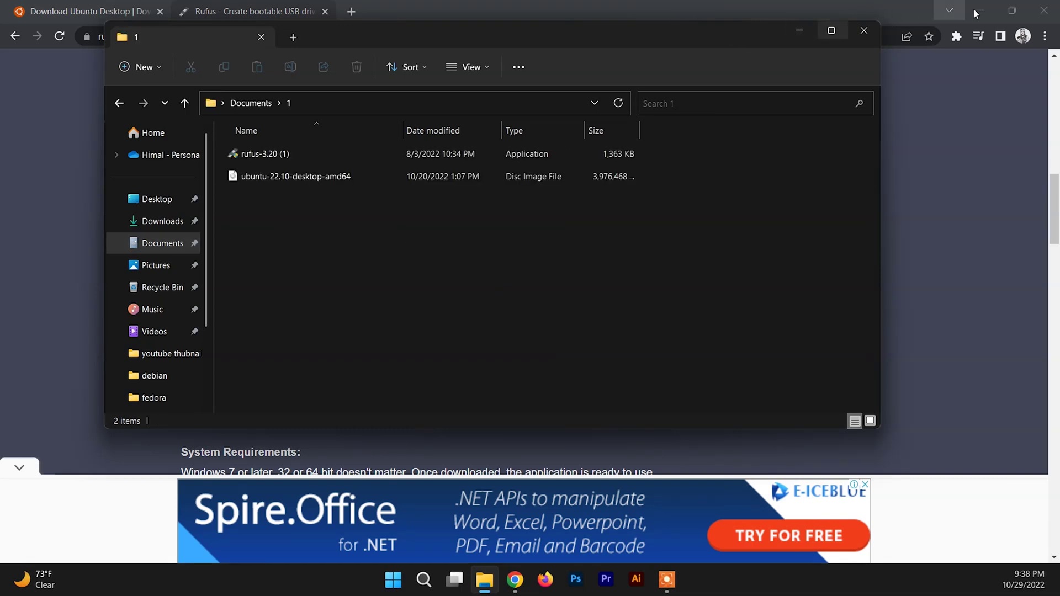
pyautogui.click(980, 11)
# Run rufus-3.20 (1) as administrator and move its window up and left
pyautogui.click(305, 151)
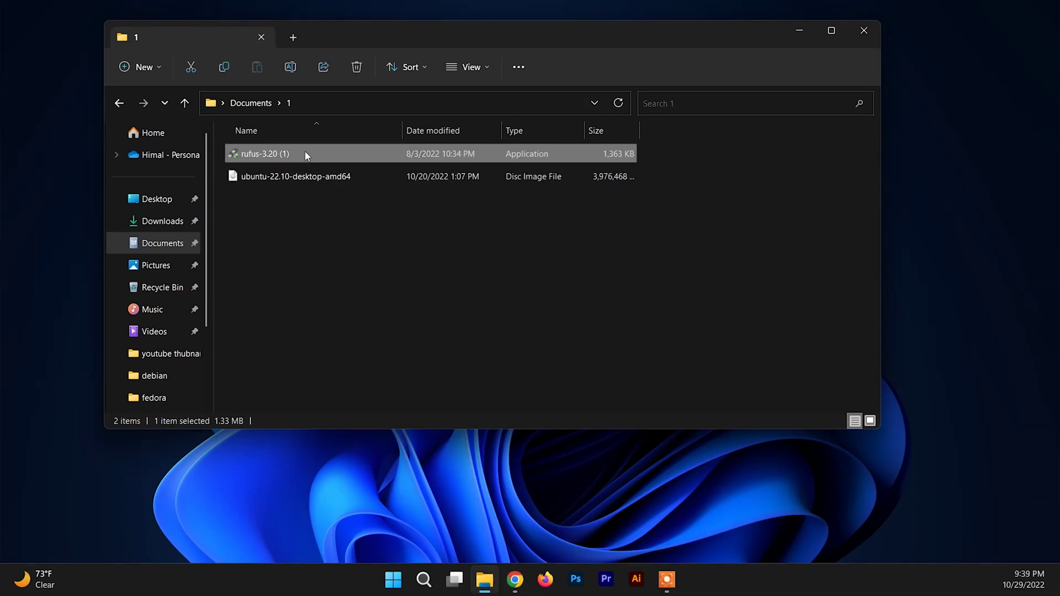
pyautogui.rightClick(305, 152)
pyautogui.click(372, 220)
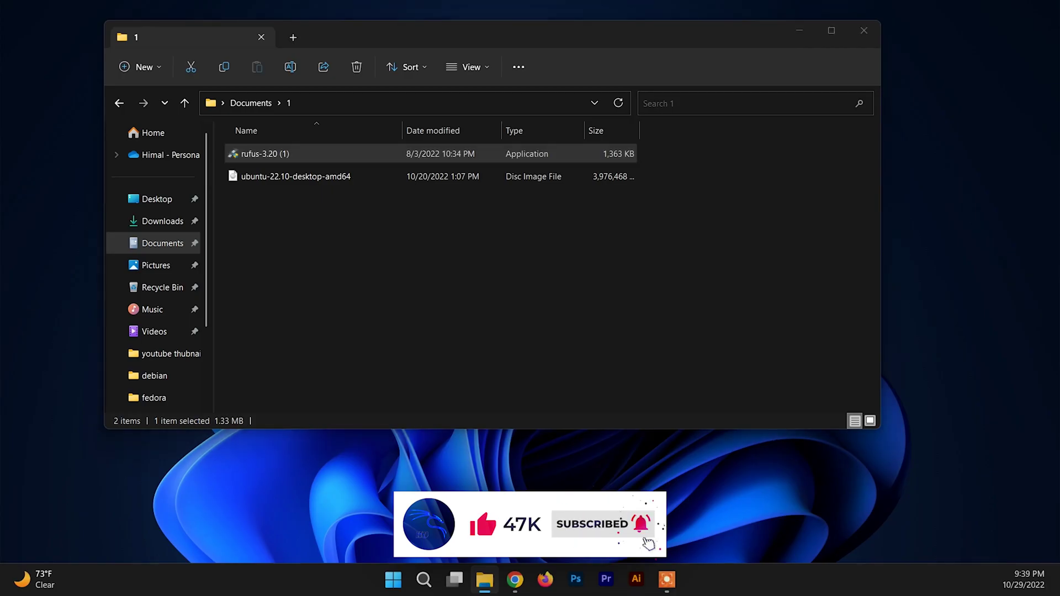
pyautogui.moveTo(486, 110); pyautogui.dragTo(441, 82)
pyautogui.click(447, 132)
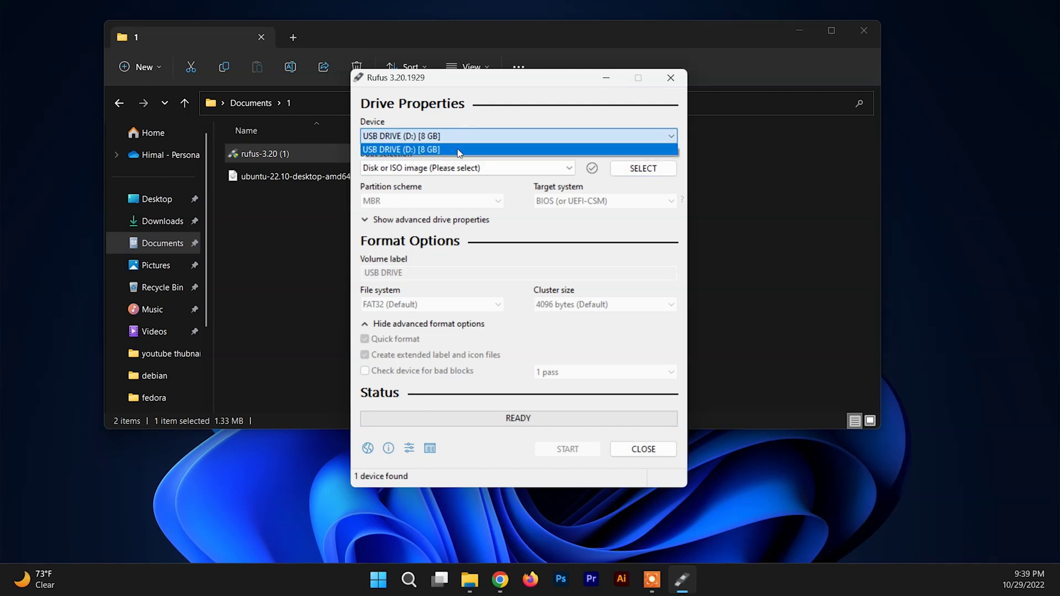
# Target USB DRIVE (D:) [8 GB] and load ubuntu-22.10-desktop-amd64 as the boot image
pyautogui.click(457, 149)
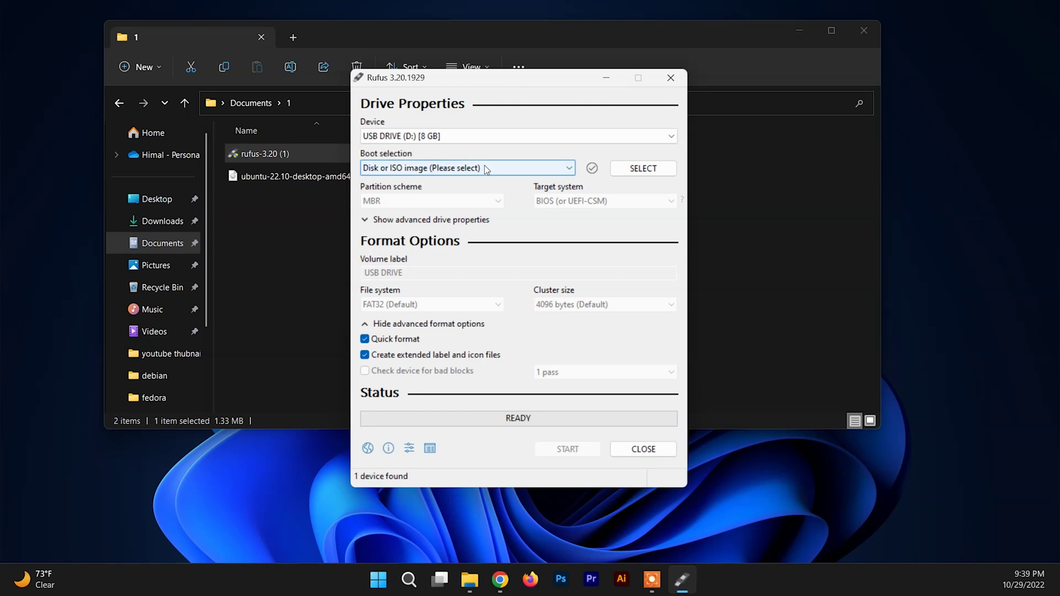
pyautogui.click(647, 171)
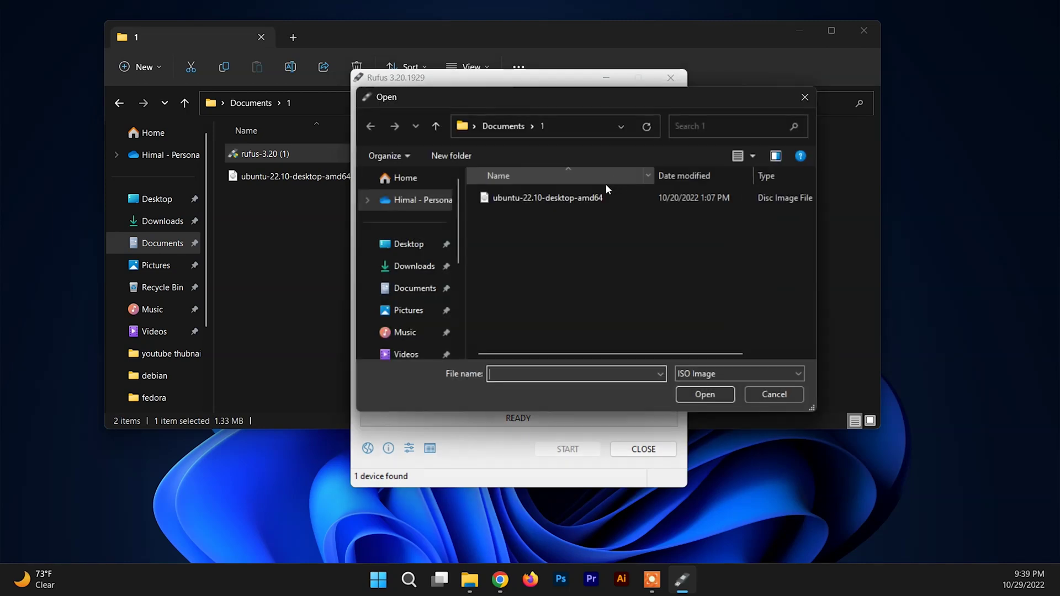
pyautogui.click(566, 197)
pyautogui.doubleClick(564, 193)
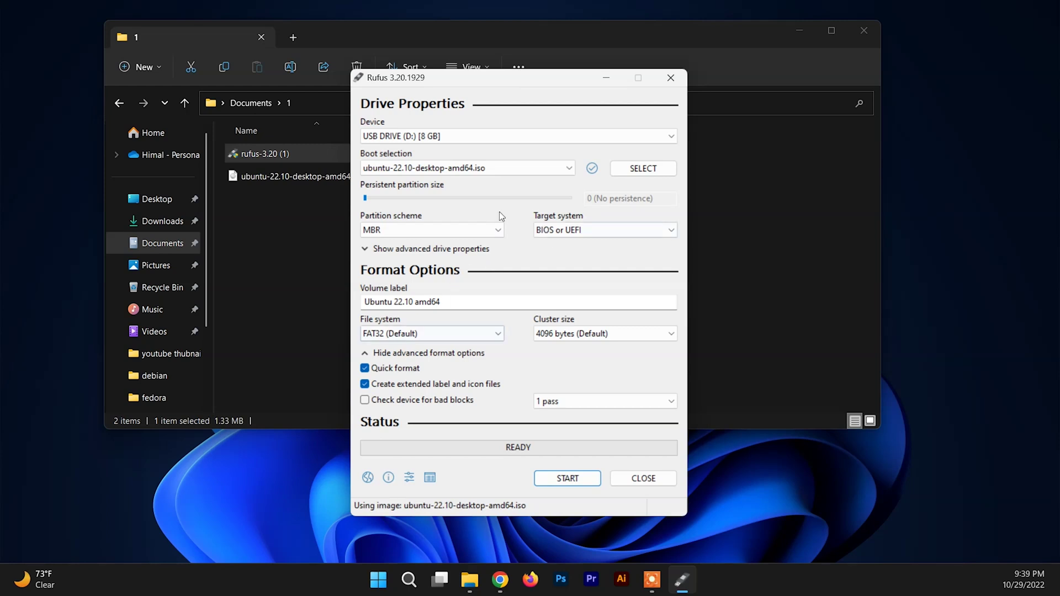
# Write the ISO in ISO Image mode, accepting the data wipe, then close Rufus and File Explorer
pyautogui.click(578, 478)
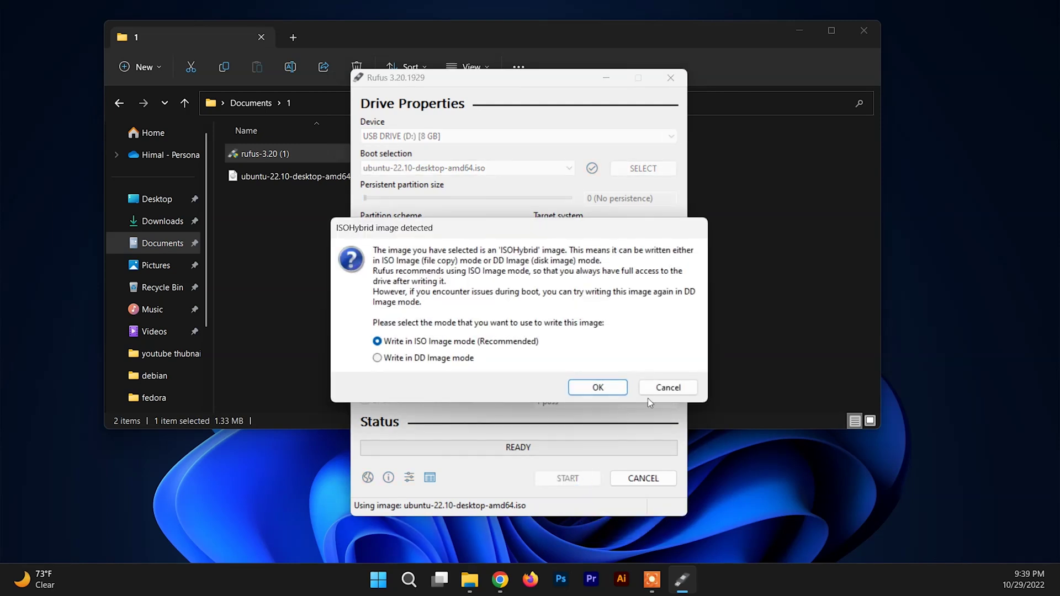
pyautogui.click(605, 386)
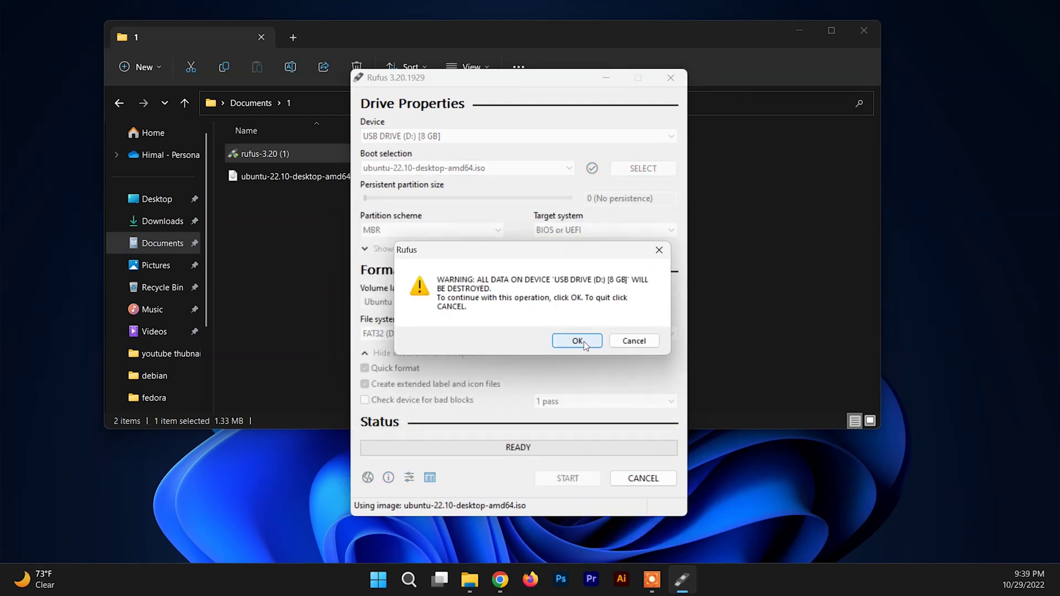
pyautogui.click(584, 342)
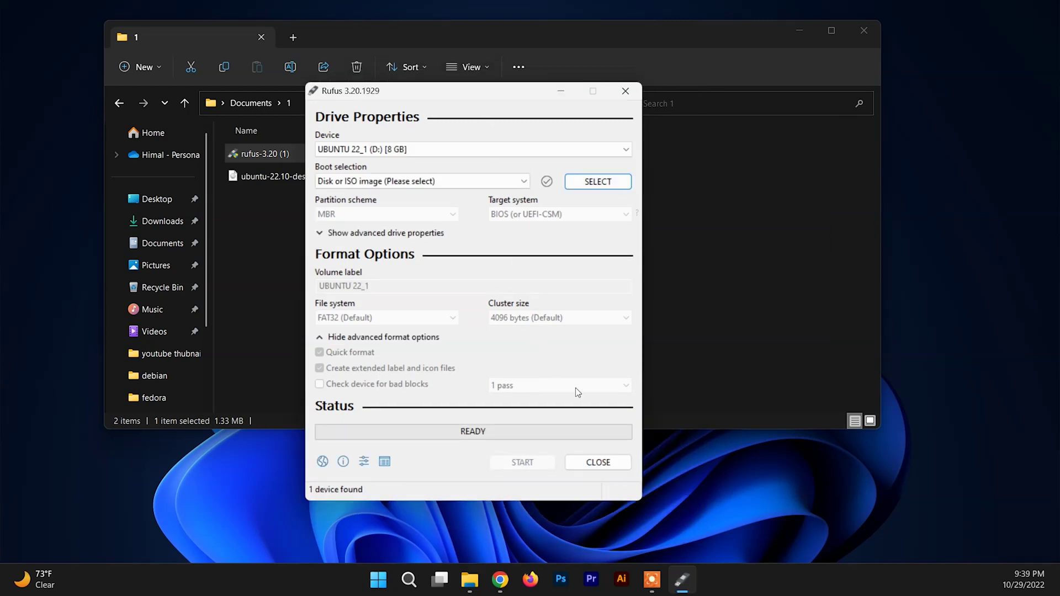
pyautogui.click(594, 466)
pyautogui.hotkey('alt', 'F4')
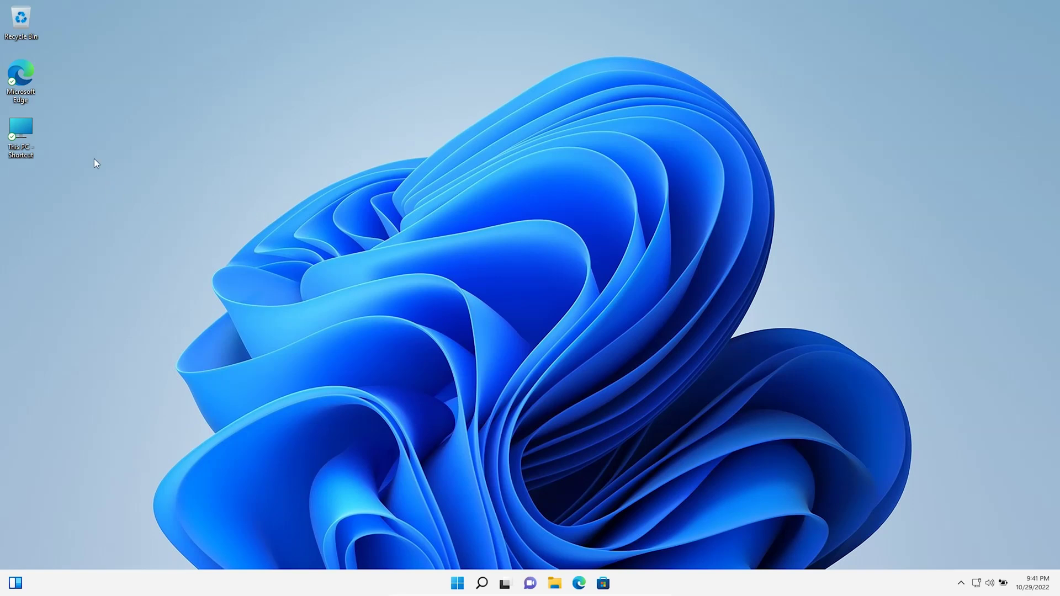
# Open This PC from the desktop shortcut, then launch Computer Management via Manage
pyautogui.rightClick(18, 137)
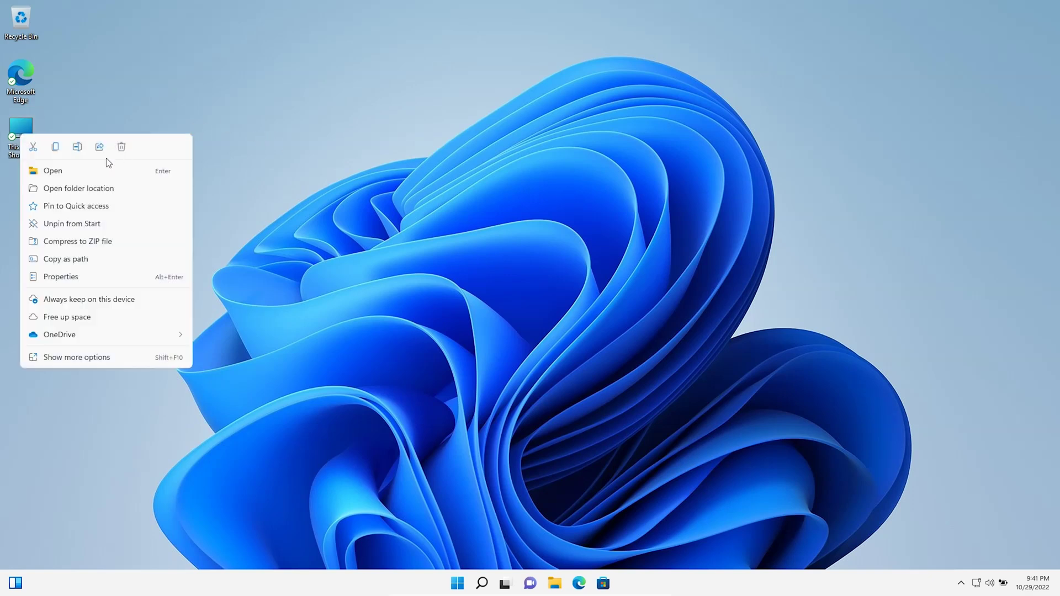
pyautogui.click(49, 172)
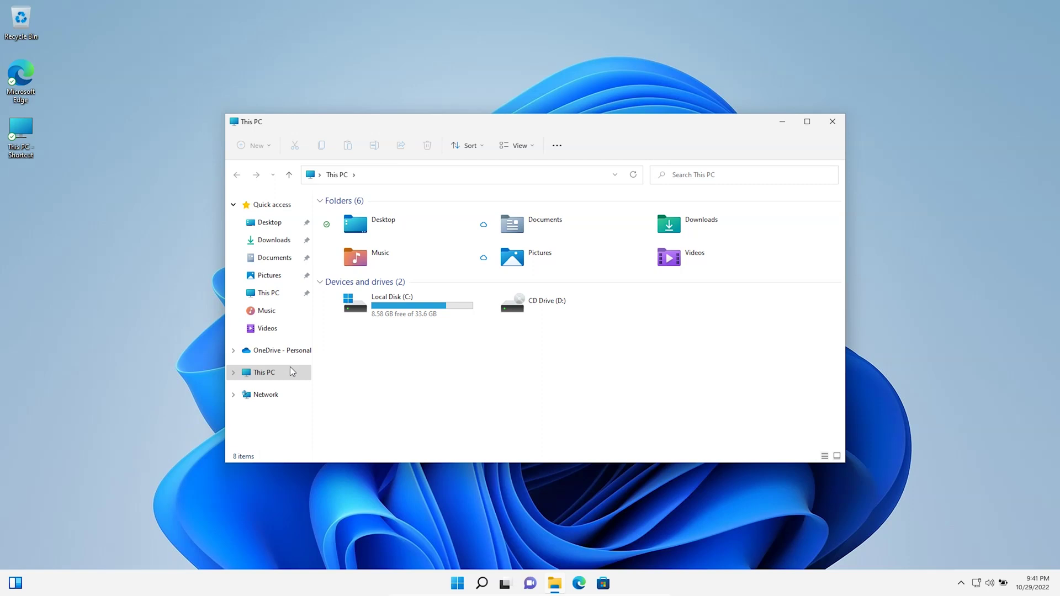
pyautogui.rightClick(292, 376)
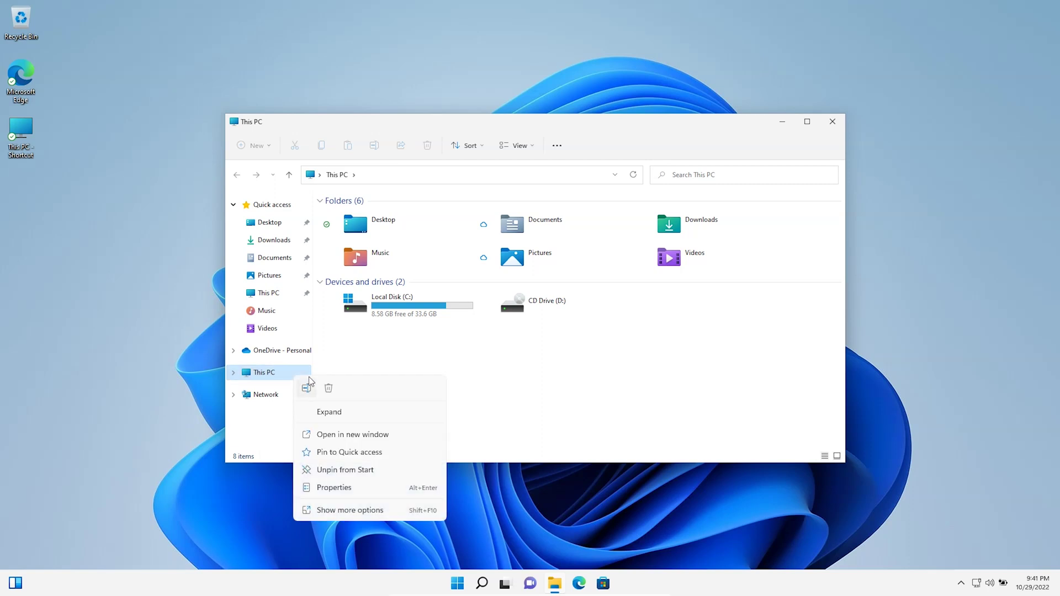
pyautogui.click(344, 511)
pyautogui.click(384, 383)
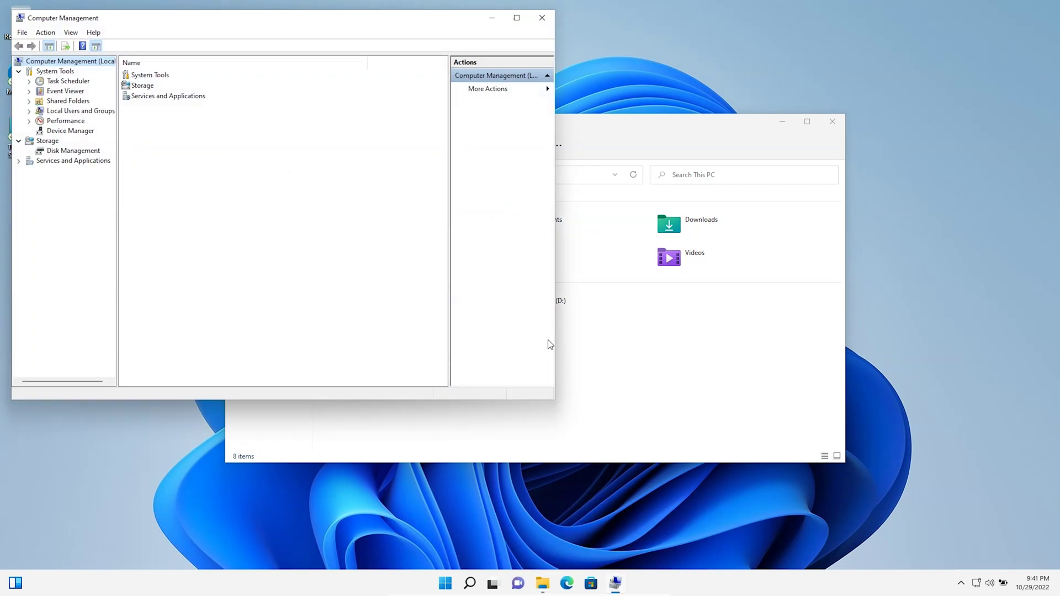
# Open Disk Management and inspect the 50 MB System, C: and 604 MB recovery partitions
pyautogui.click(91, 153)
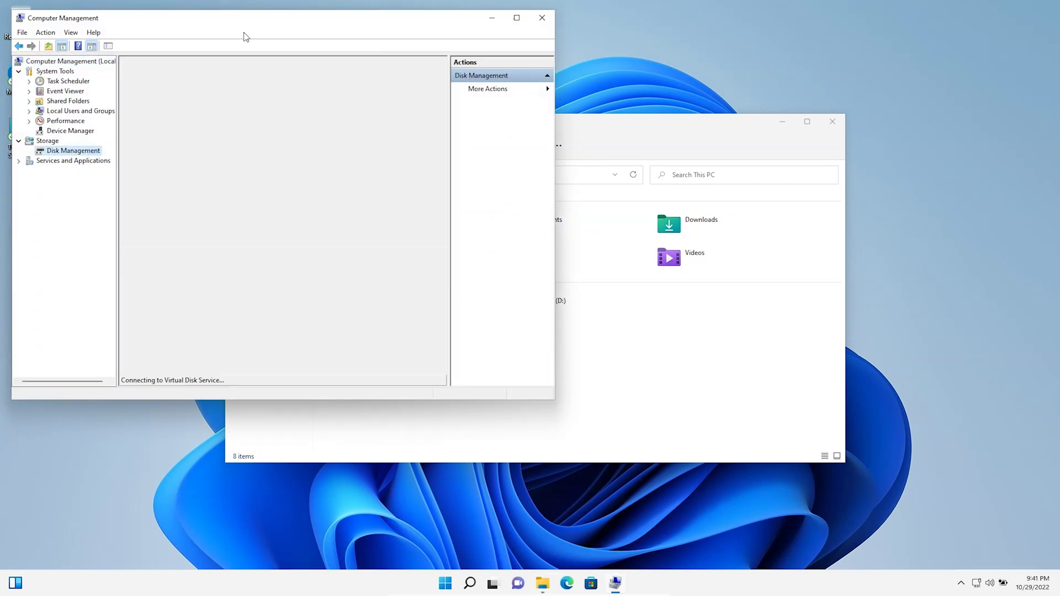
pyautogui.moveTo(232, 24); pyautogui.dragTo(508, 86)
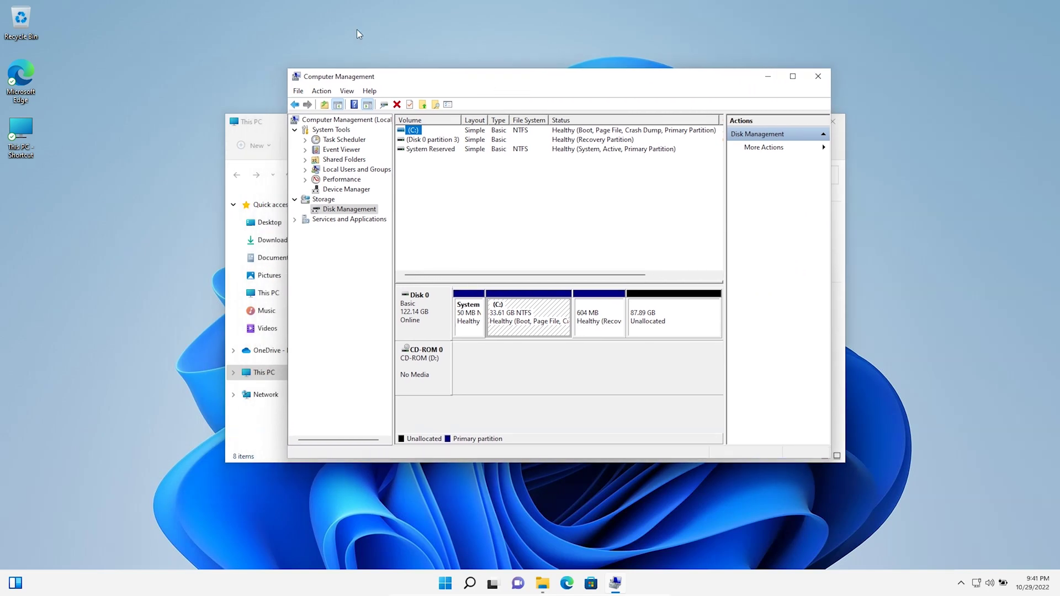
pyautogui.click(471, 321)
pyautogui.click(528, 320)
pyautogui.click(605, 315)
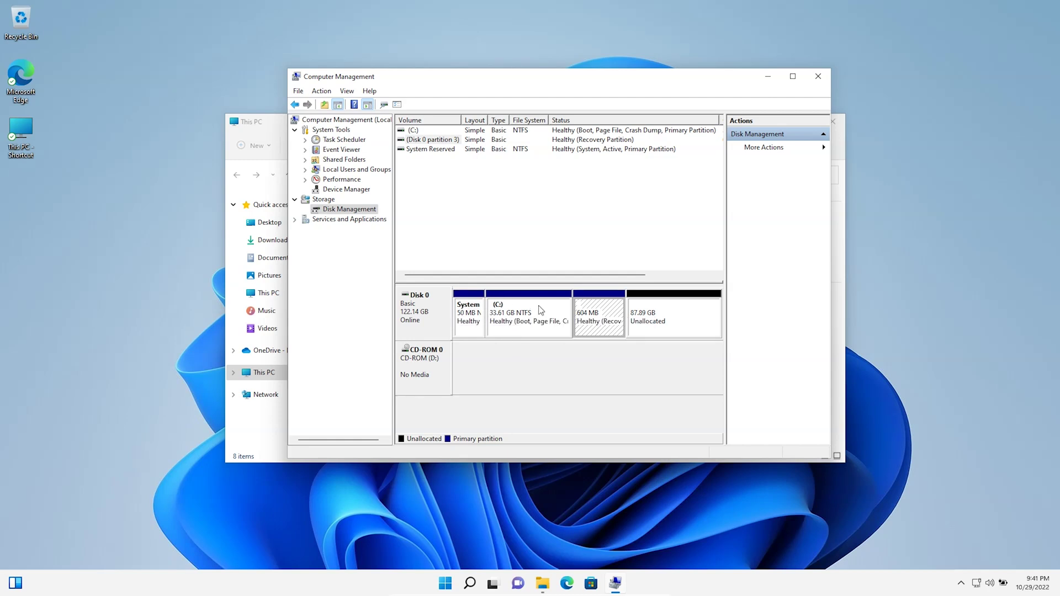
# Confirm the 87.89 GB unallocated space on Disk 0, then close Computer Management
pyautogui.click(669, 320)
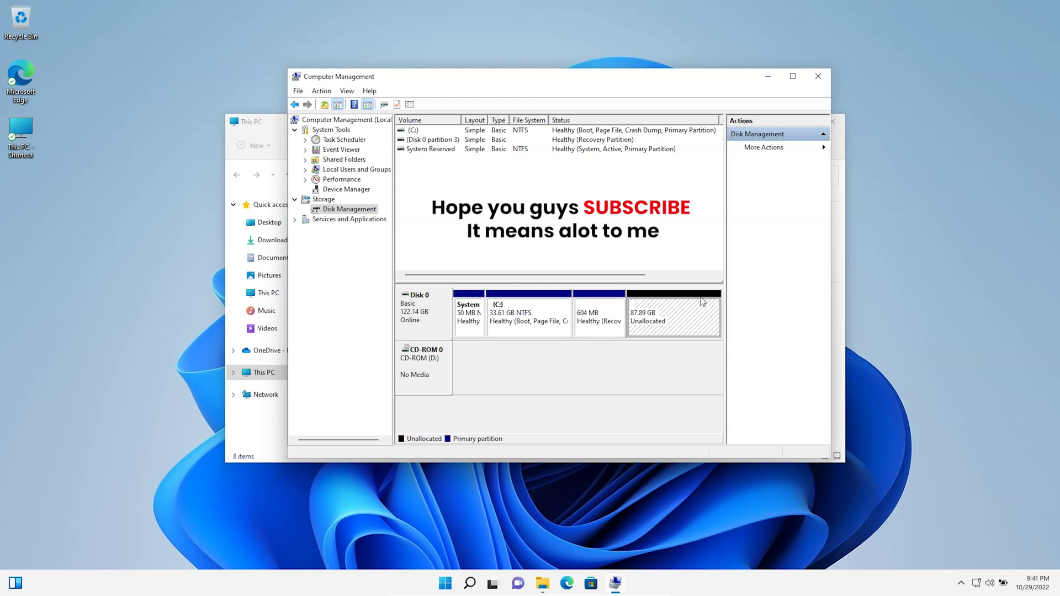
pyautogui.press('Left')
pyautogui.click(680, 320)
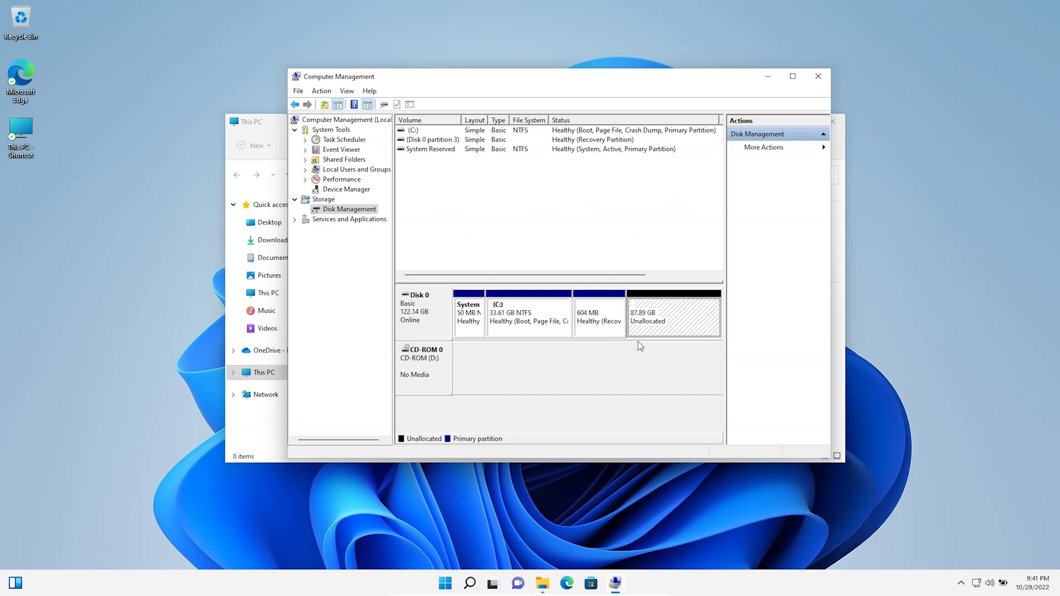
pyautogui.rightClick(547, 302)
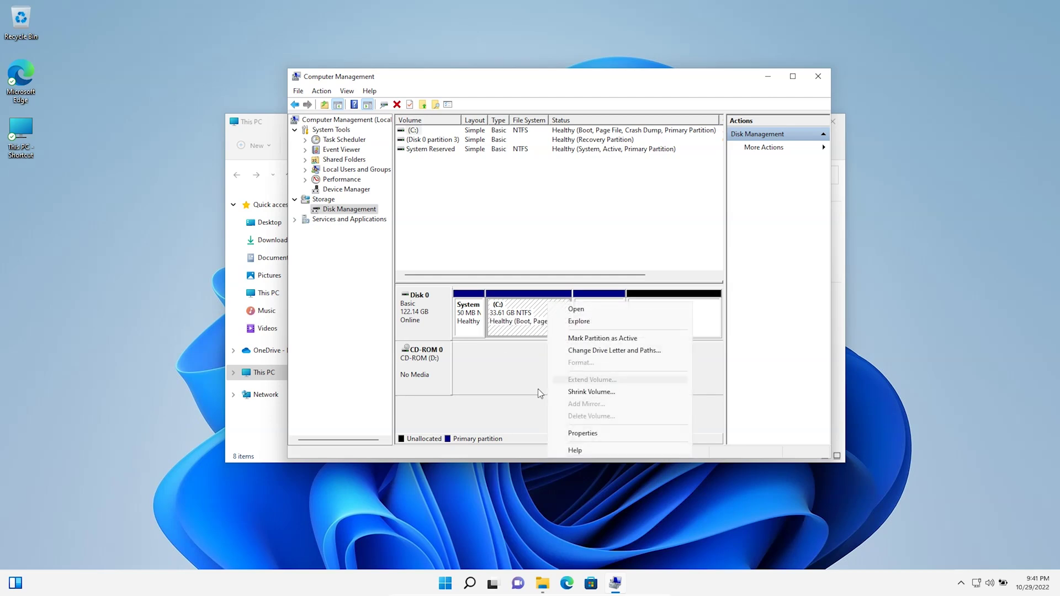
pyautogui.click(503, 367)
pyautogui.click(691, 306)
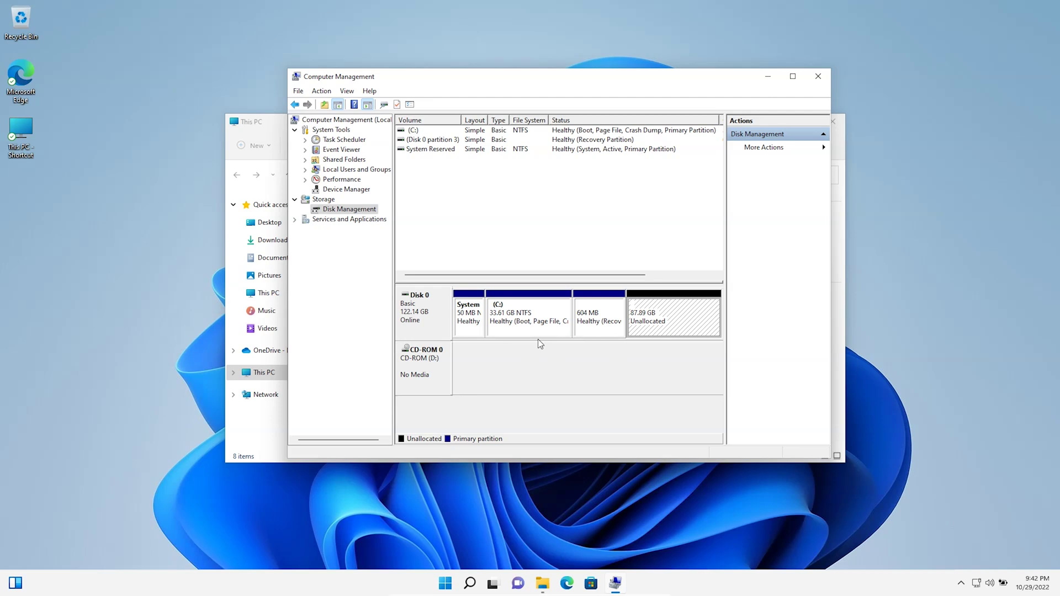
pyautogui.click(828, 76)
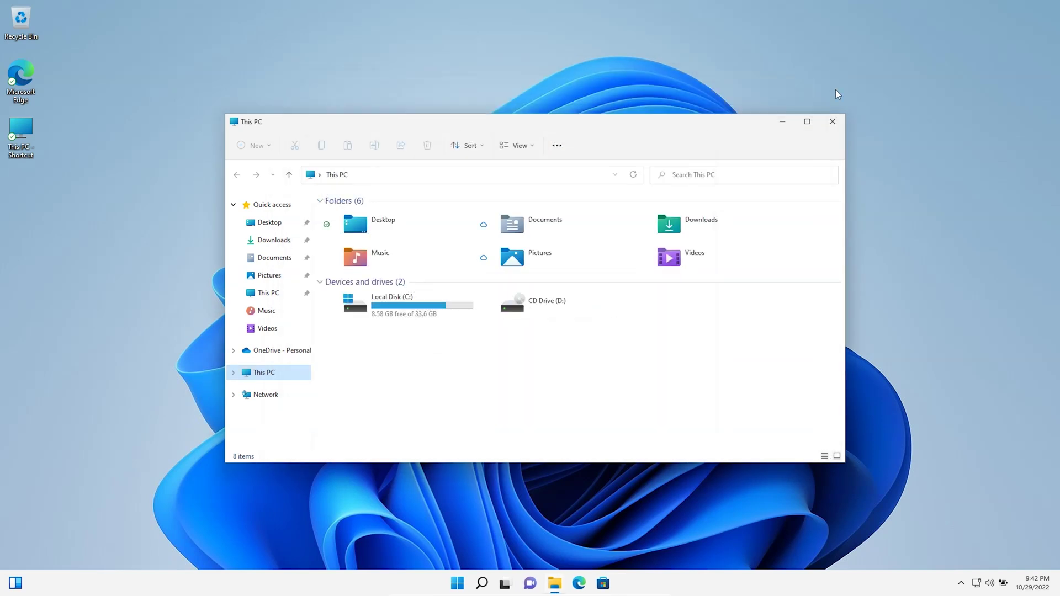
# Close This PC and restart Windows from the Start menu's power options
pyautogui.click(832, 121)
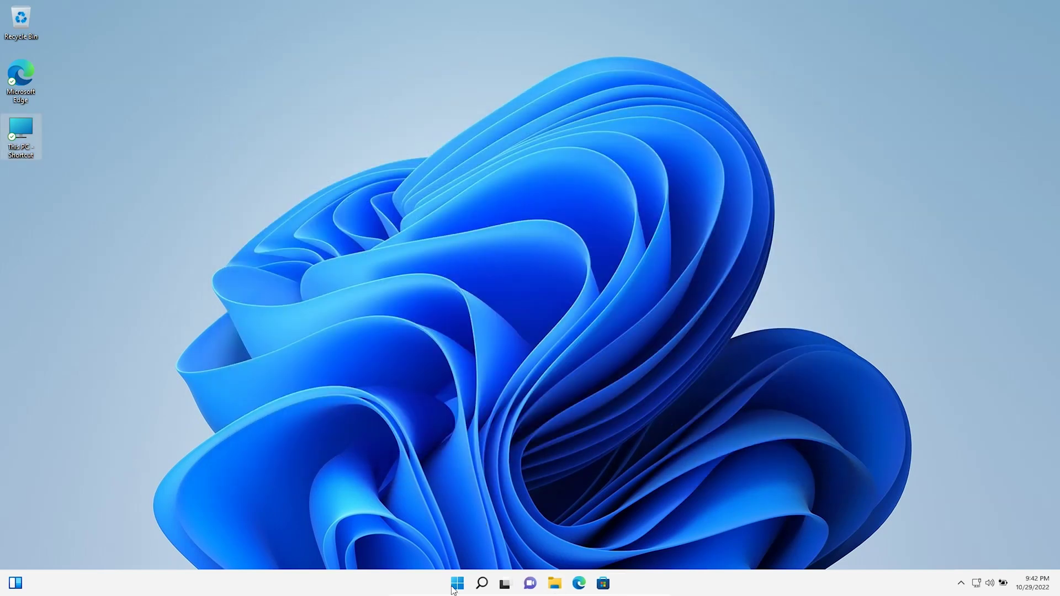
pyautogui.click(454, 587)
pyautogui.click(667, 546)
pyautogui.click(666, 521)
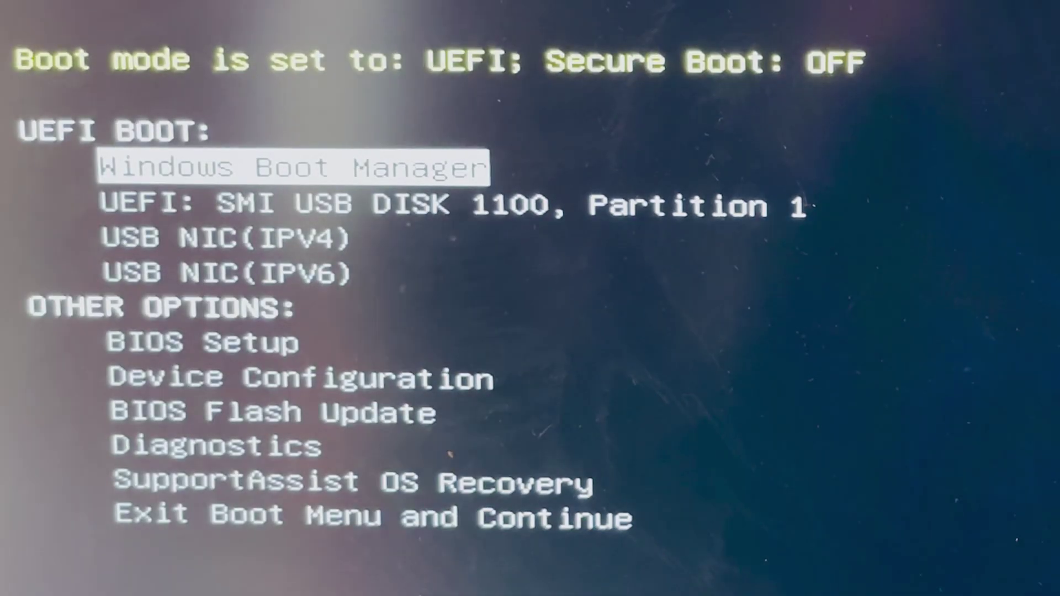
# Boot from the USB drive and start 'Try or Install Ubuntu' in GRUB
pyautogui.press('Down')
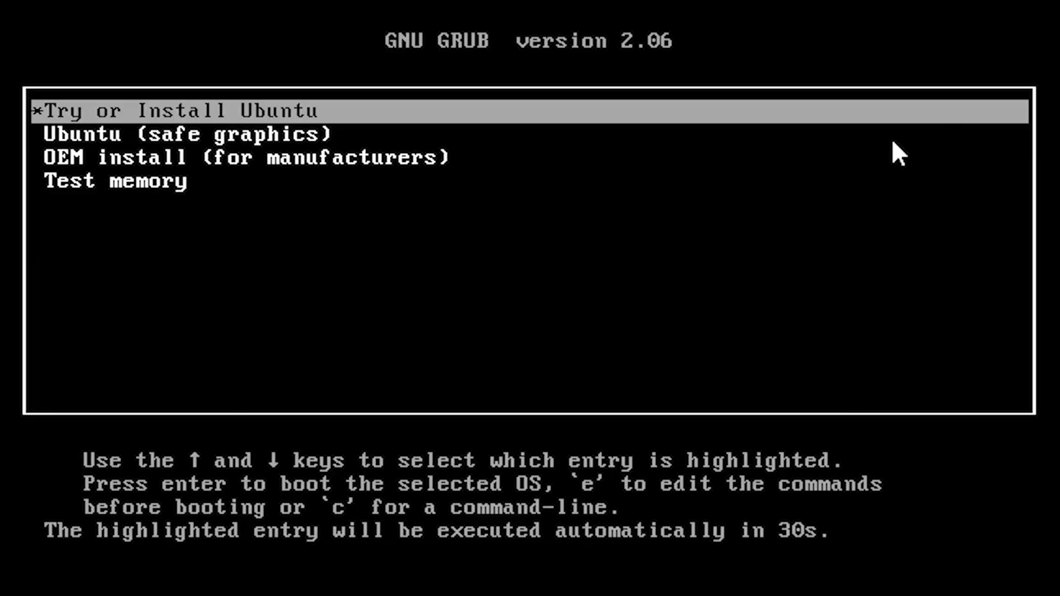
pyautogui.press('Down')
pyautogui.press('Up')
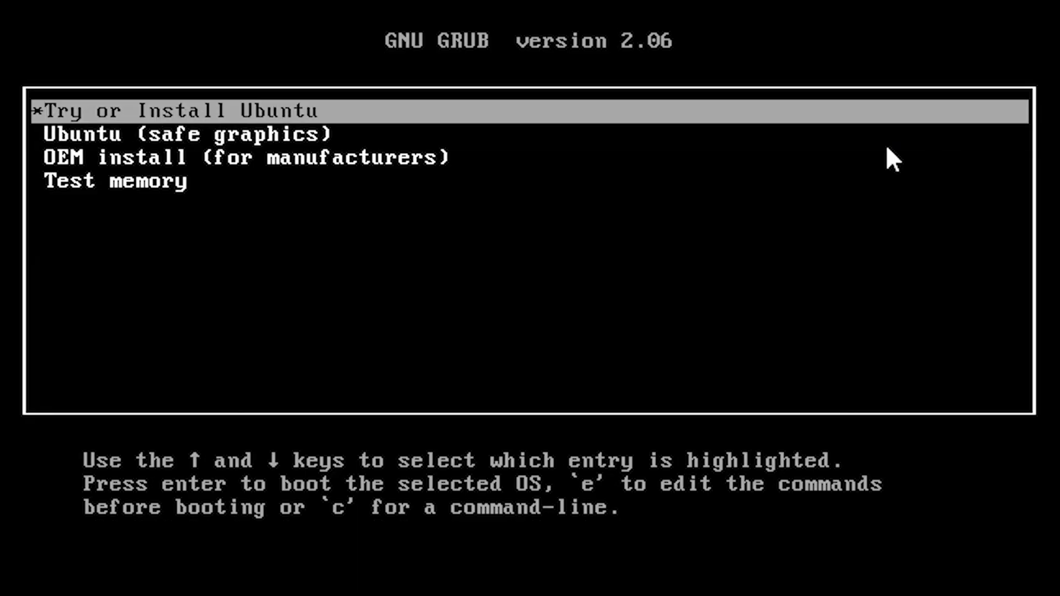
pyautogui.press('Return')
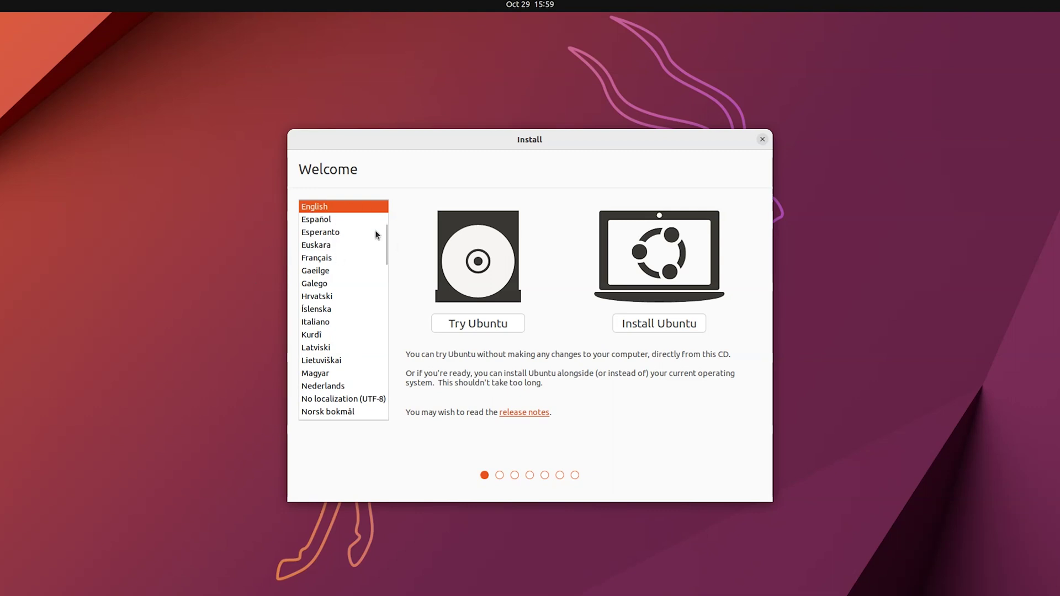
# Choose Install Ubuntu, test-type with the English (US) layout, and accept it
pyautogui.click(672, 330)
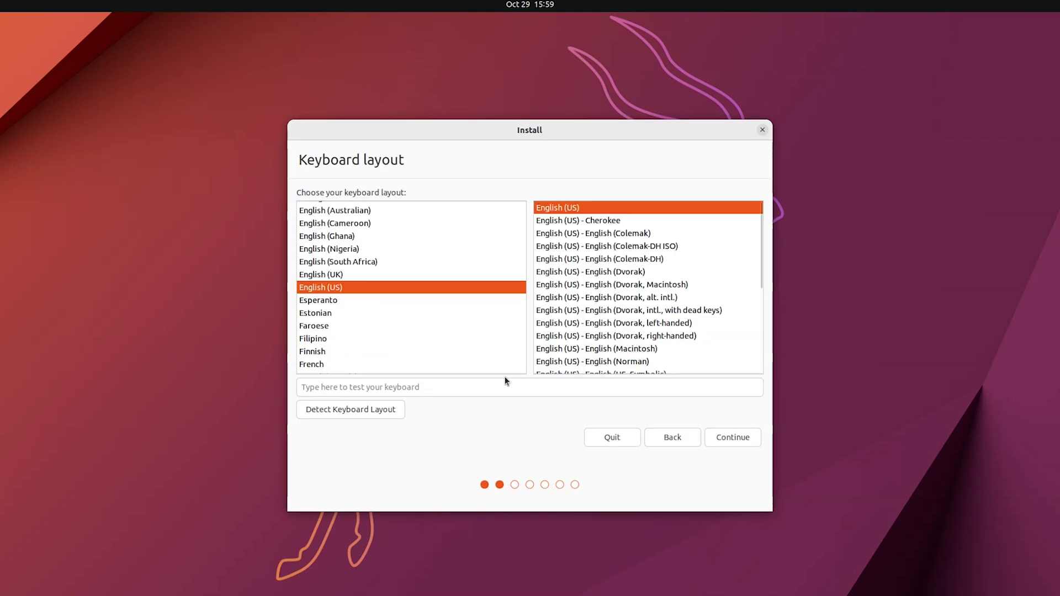
pyautogui.click(412, 389)
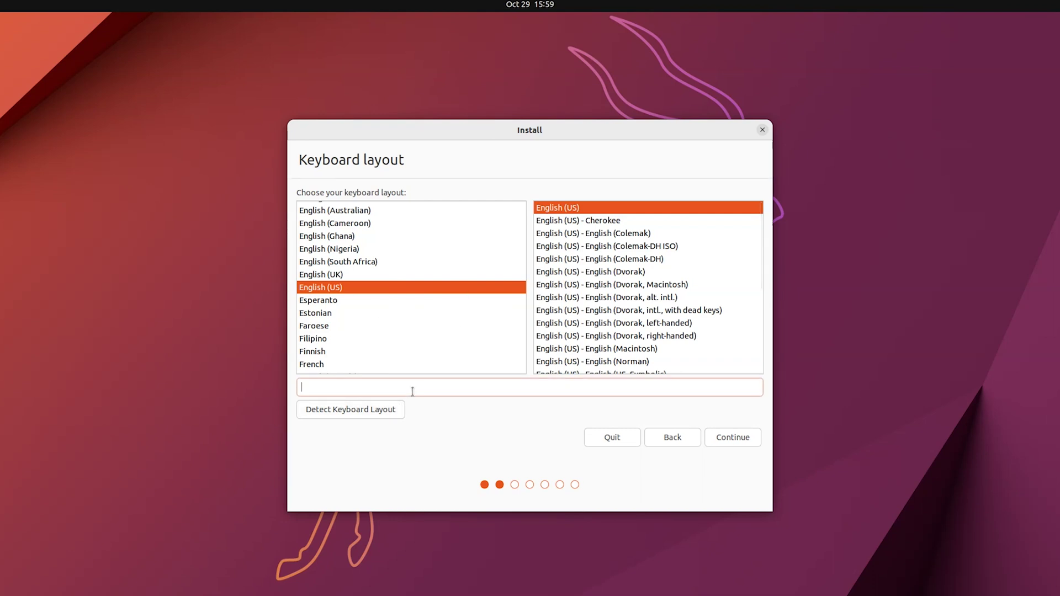
pyautogui.write('fsdgfdfsdf')
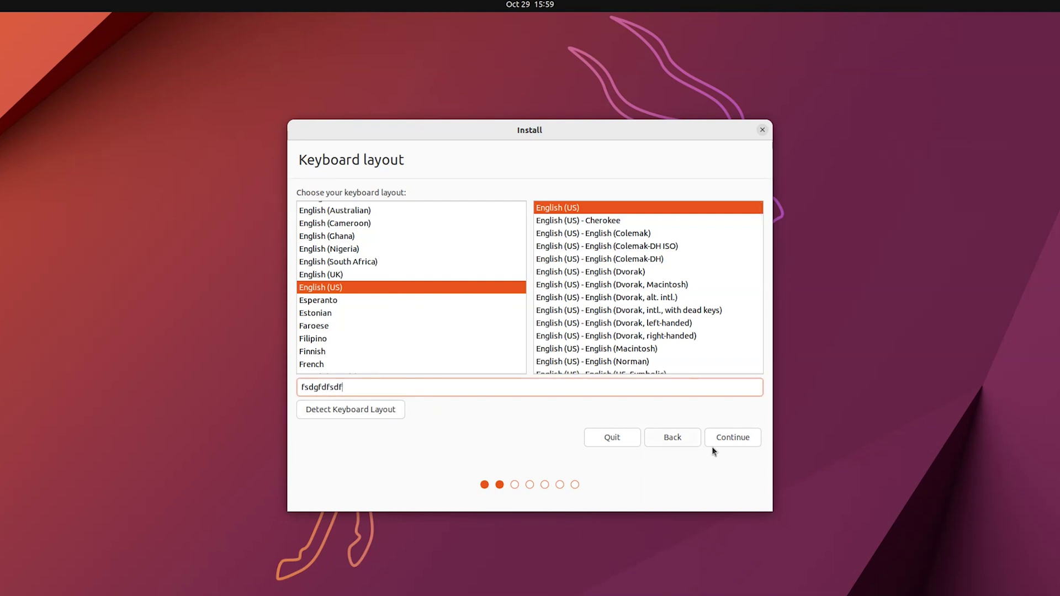
pyautogui.click(736, 436)
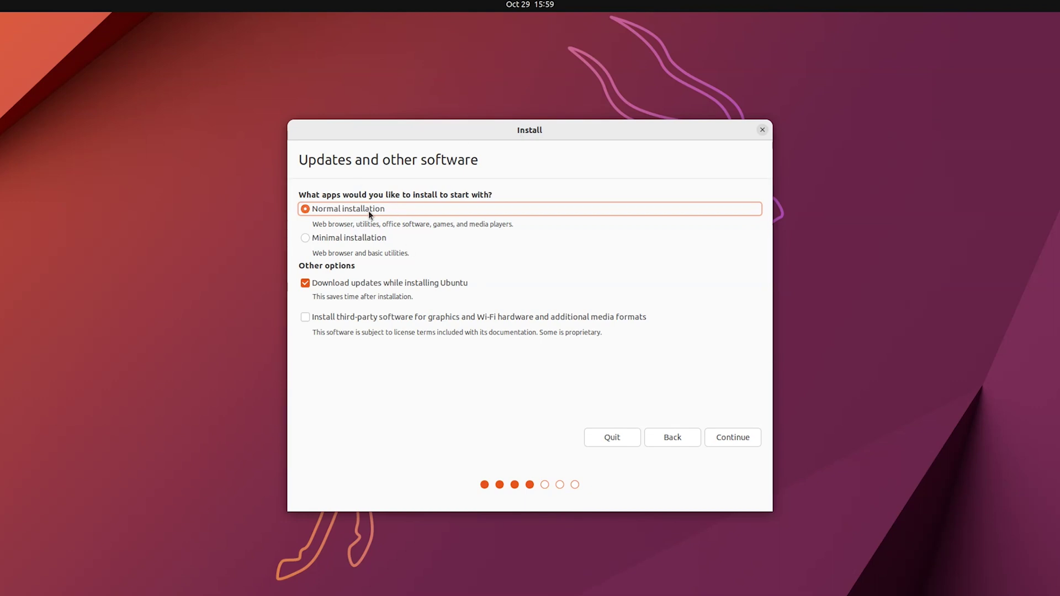
# Disable update downloads, enable third-party graphics, Wi-Fi and media software, and continue
pyautogui.click(306, 283)
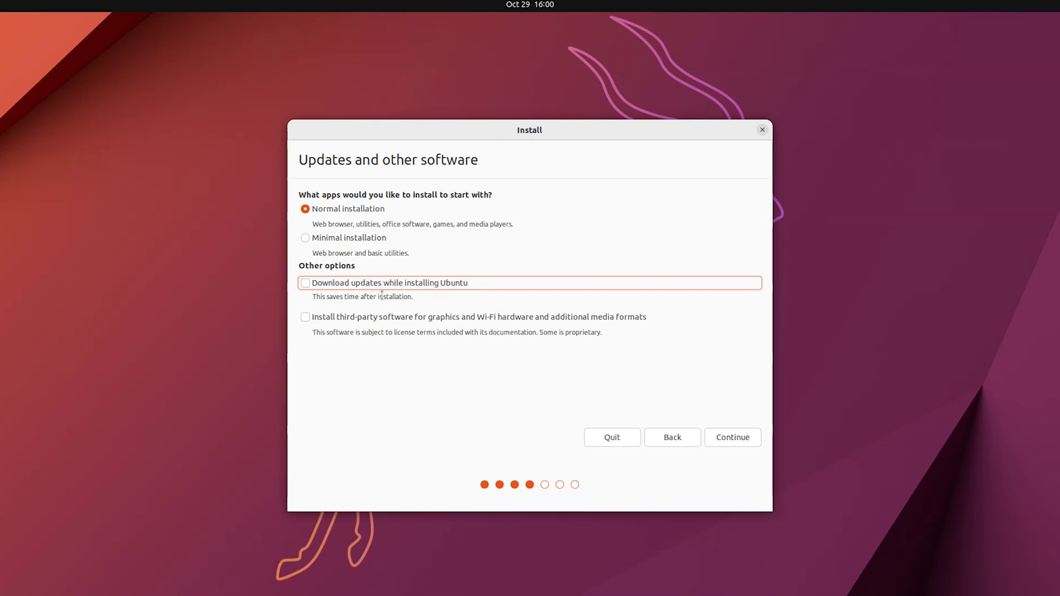
pyautogui.click(307, 317)
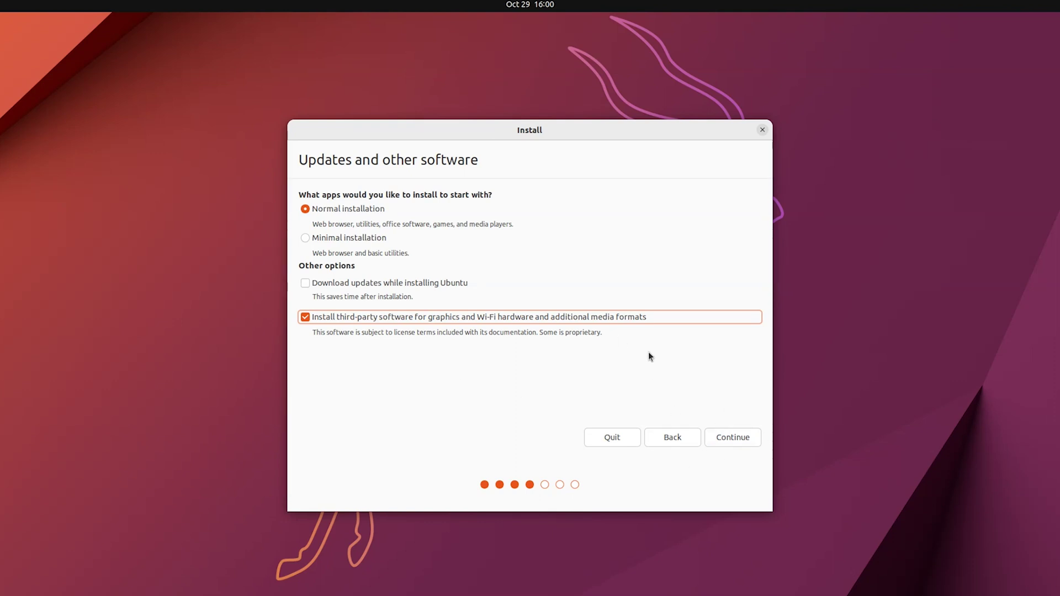
pyautogui.click(730, 442)
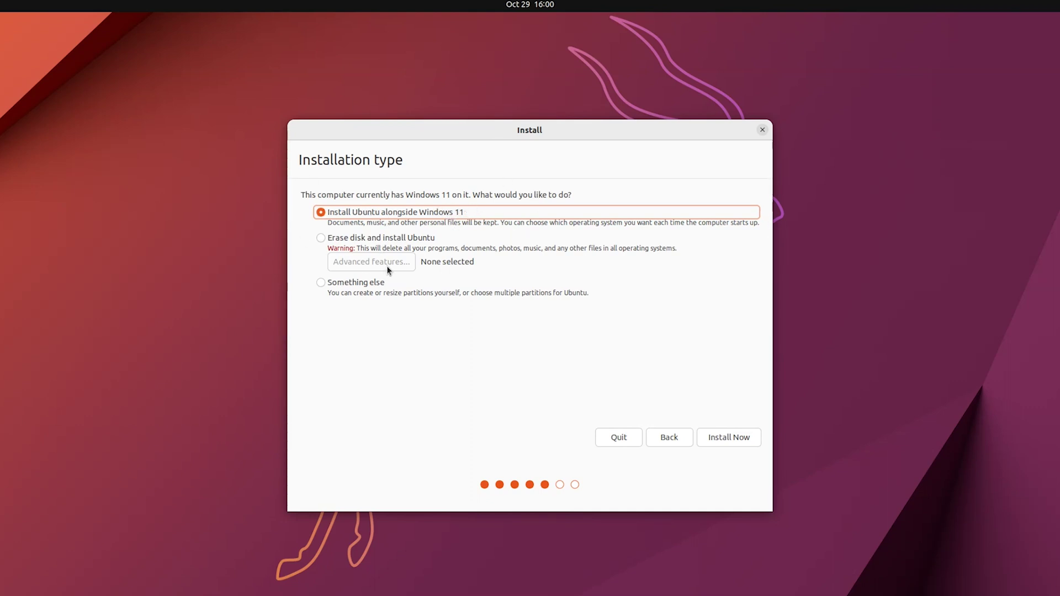
# Pick 'Something else', review /dev/sda1–sda3, and select the 94373 MB free space
pyautogui.click(353, 283)
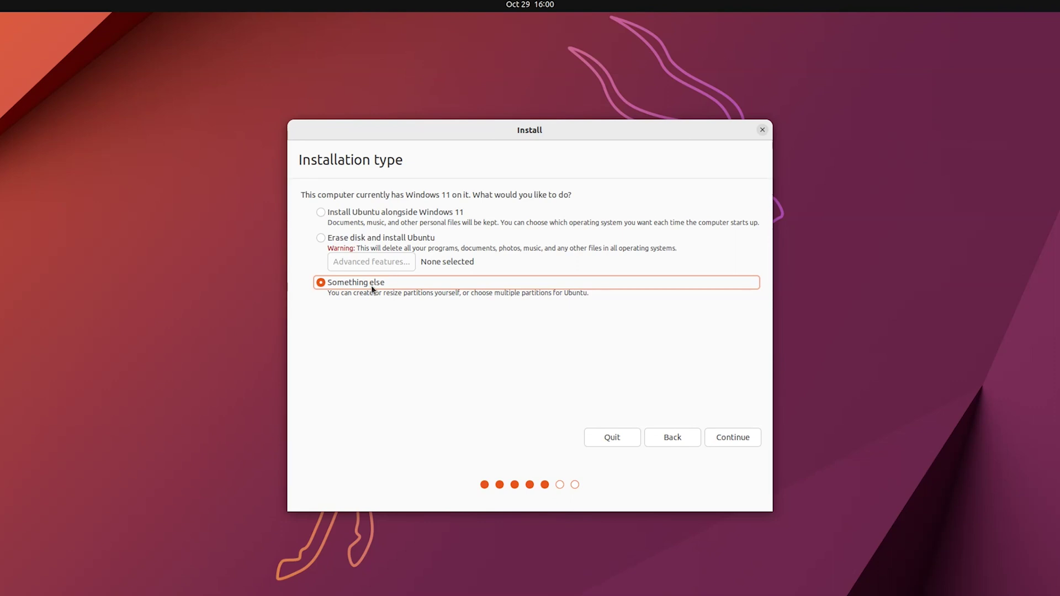
pyautogui.click(735, 430)
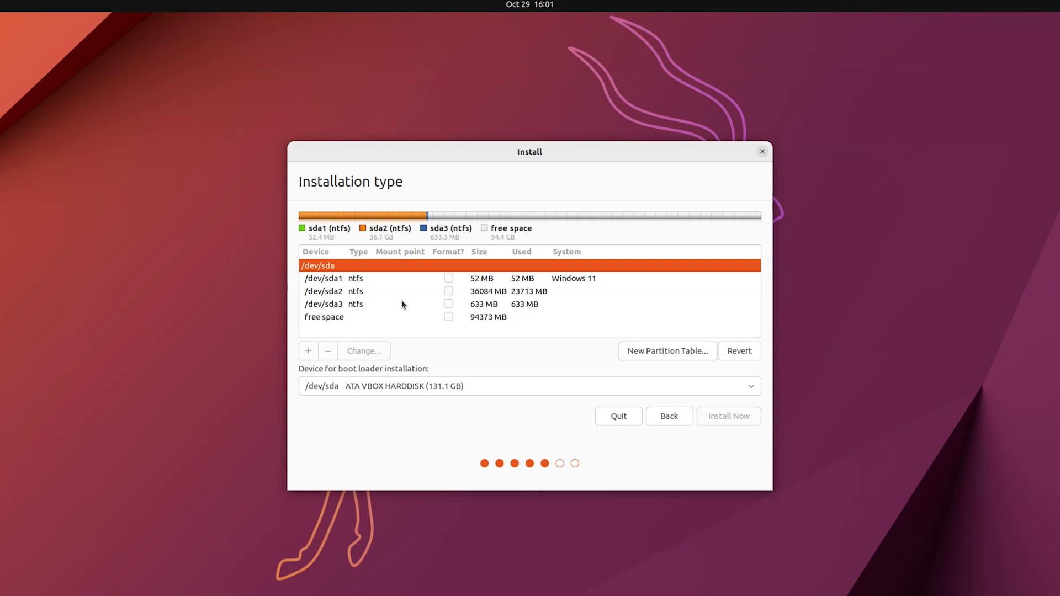
pyautogui.click(373, 303)
pyautogui.click(356, 292)
pyautogui.click(357, 278)
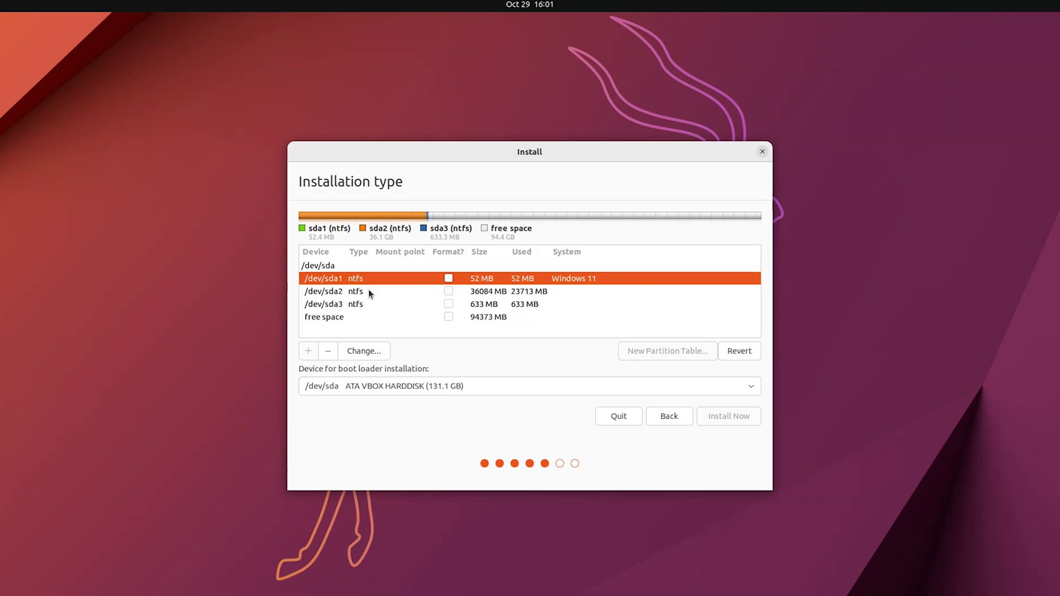
pyautogui.click(369, 290)
pyautogui.click(373, 308)
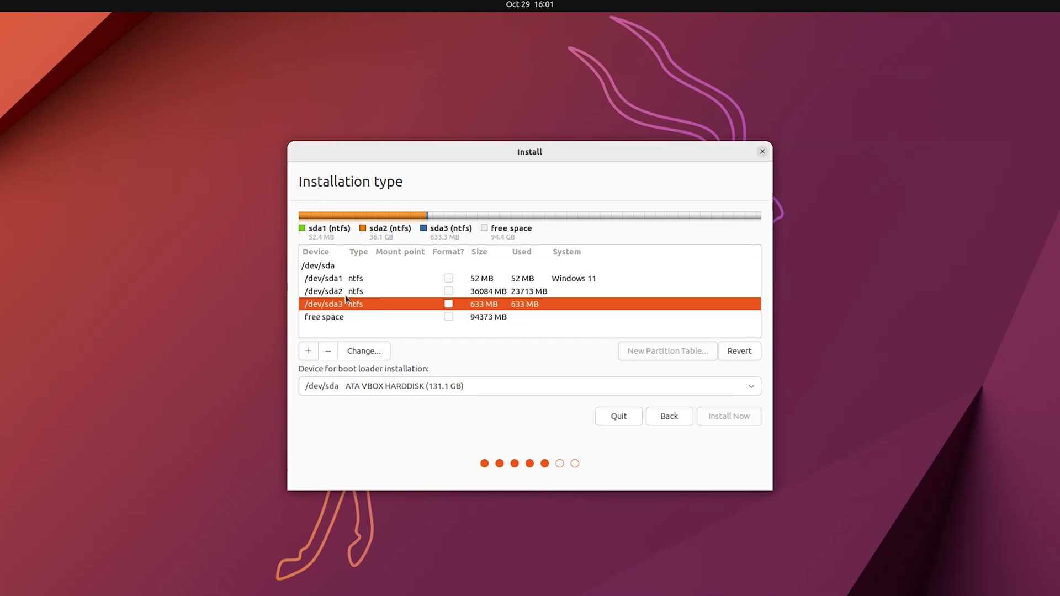
pyautogui.click(376, 294)
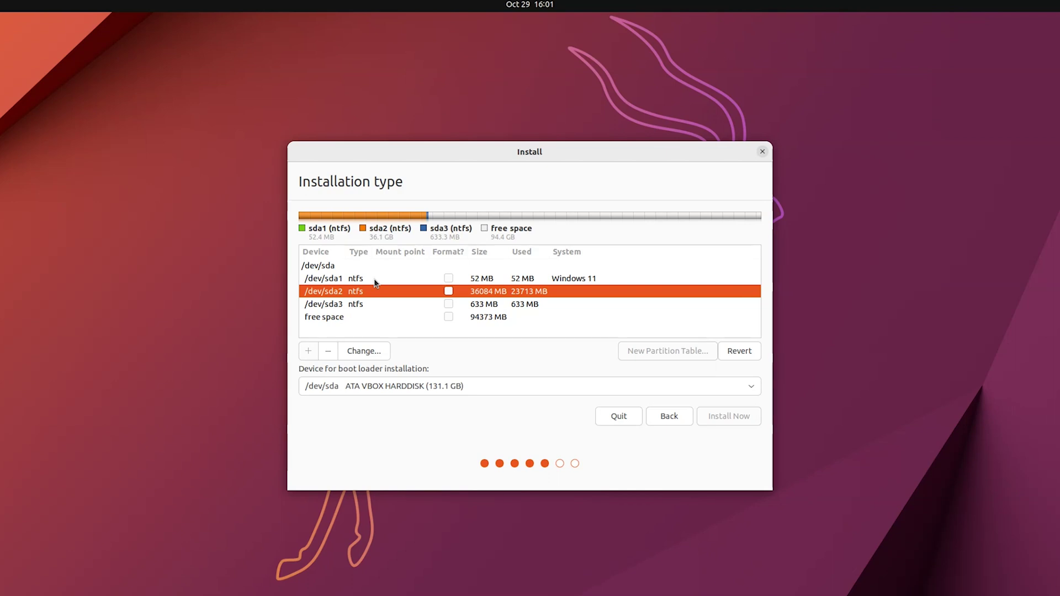
pyautogui.click(372, 281)
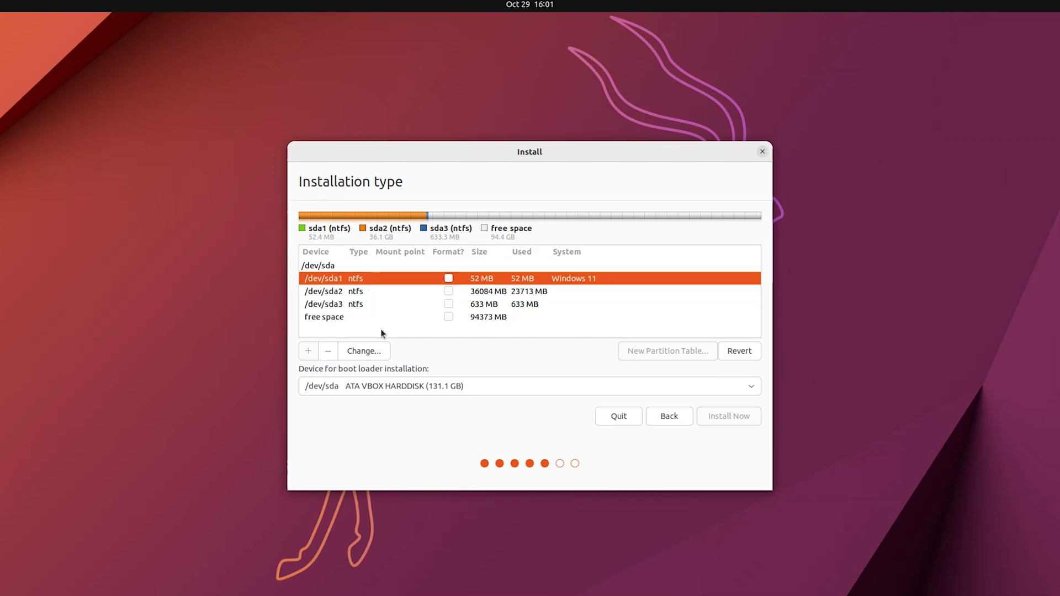
pyautogui.click(368, 316)
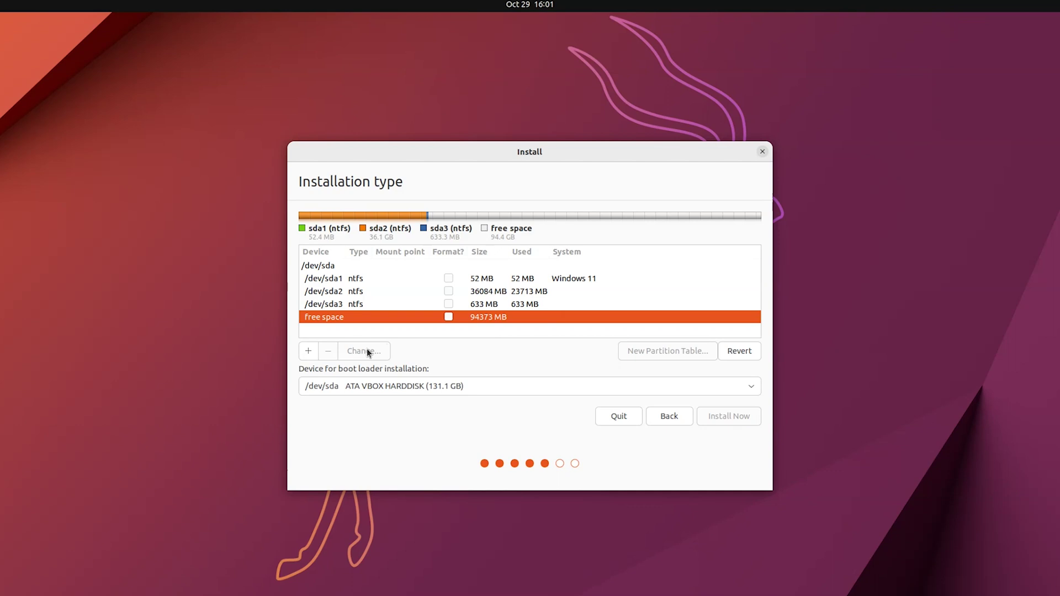
# Add a new partition of 6000 MB in the free space, used as swap area
pyautogui.click(310, 349)
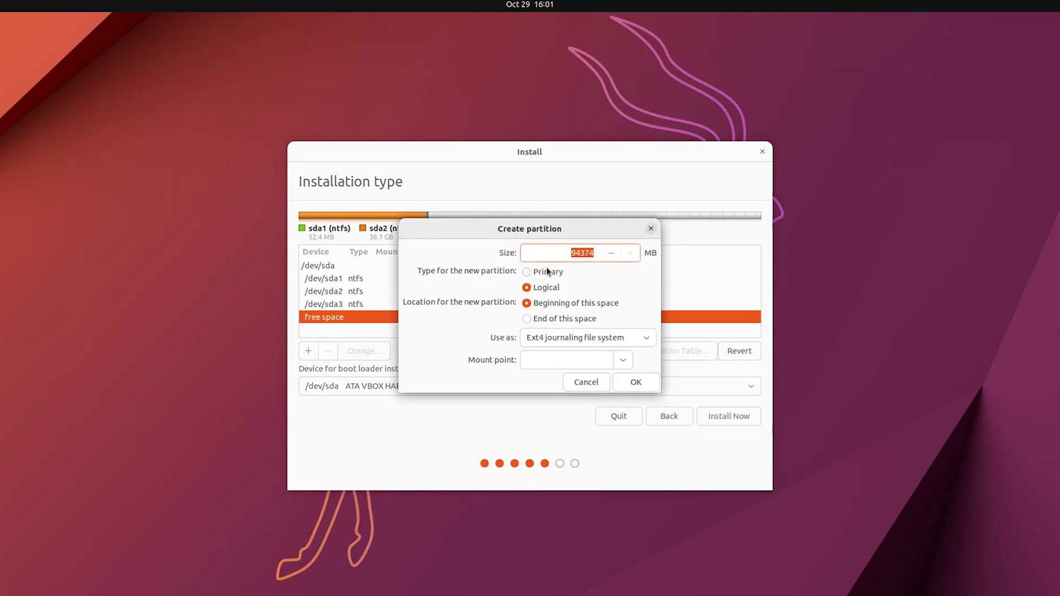
pyautogui.write('6000')
pyautogui.click(588, 338)
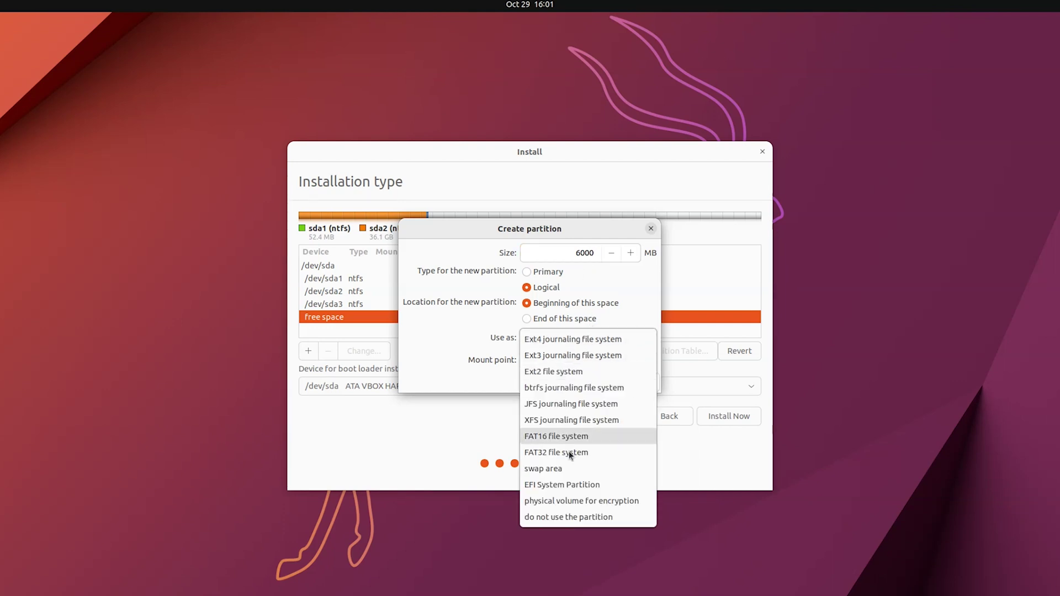
pyautogui.click(561, 482)
pyautogui.click(599, 335)
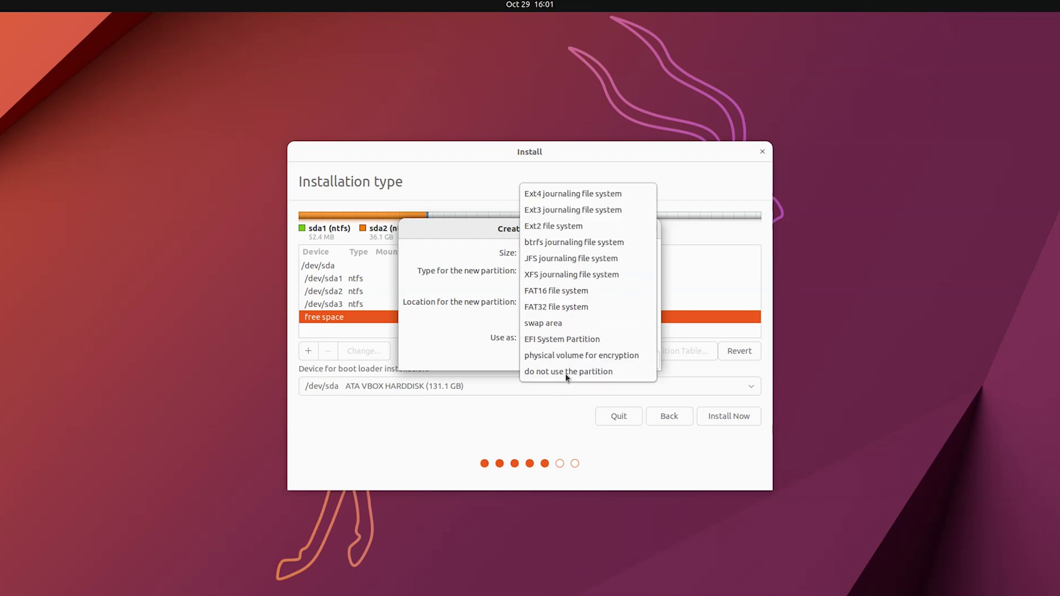
pyautogui.click(554, 324)
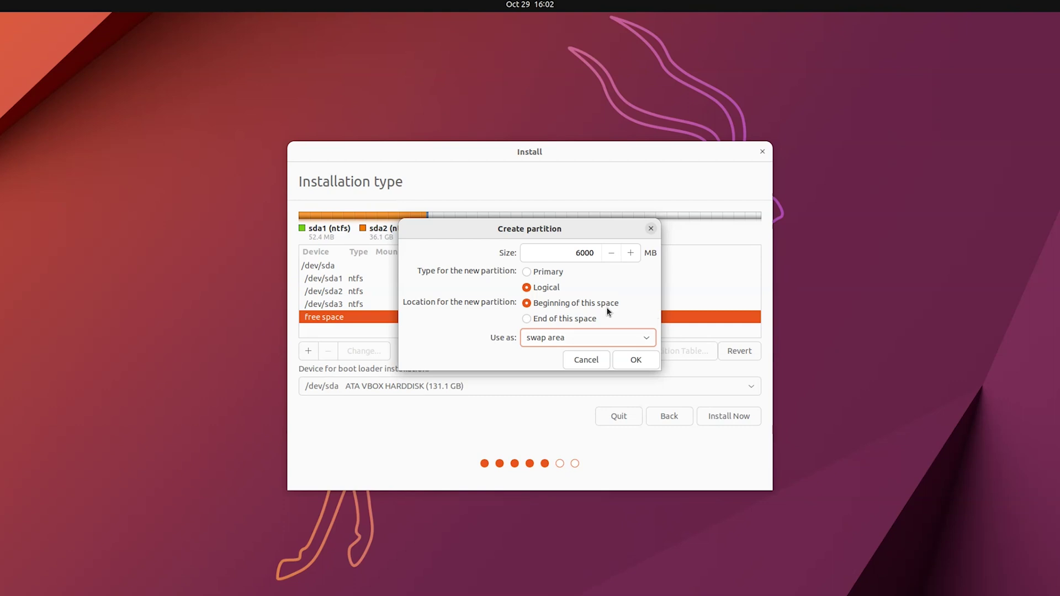
pyautogui.click(635, 360)
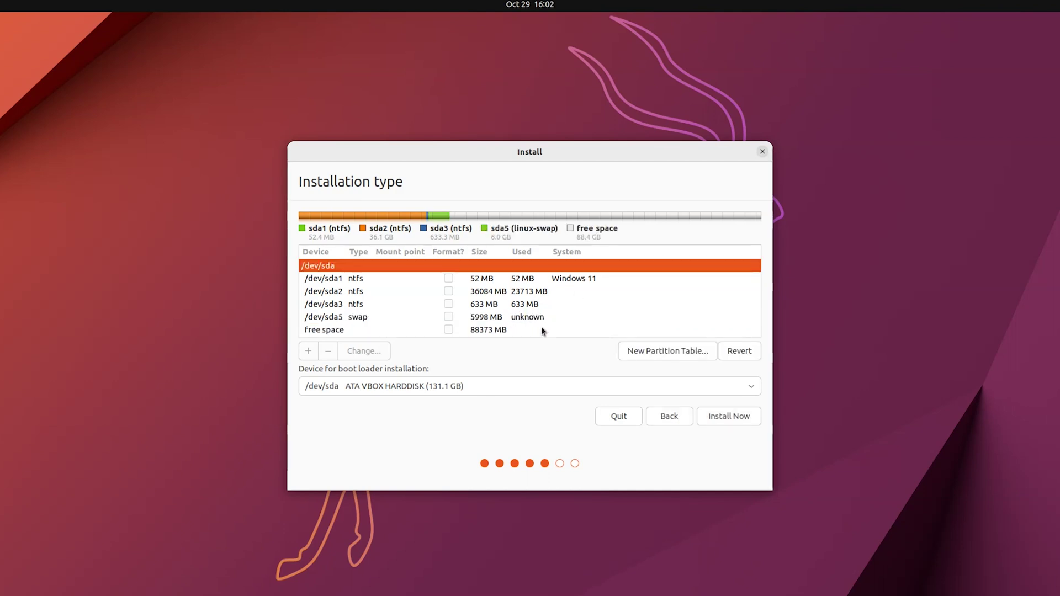
# Add /dev/sda6 as a primary ext4 partition mounted at / using the remaining 88374 MB
pyautogui.click(519, 319)
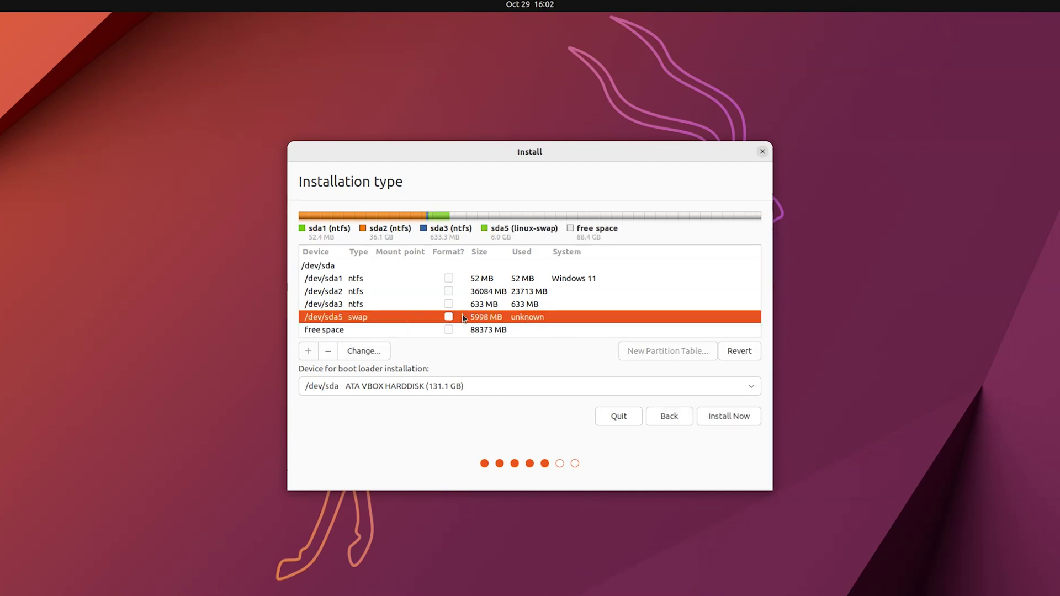
pyautogui.click(471, 330)
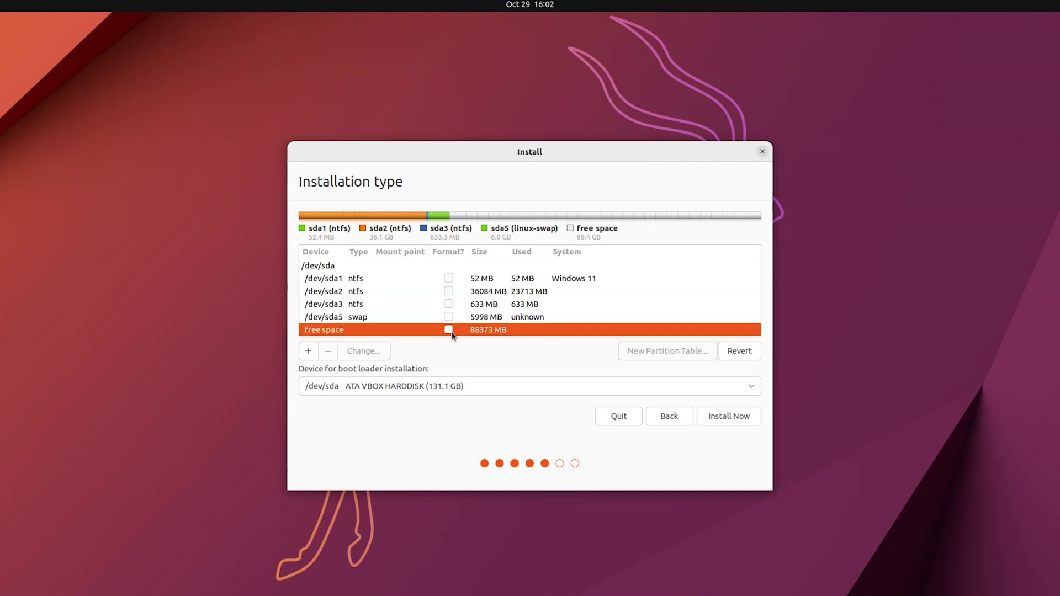
pyautogui.click(309, 351)
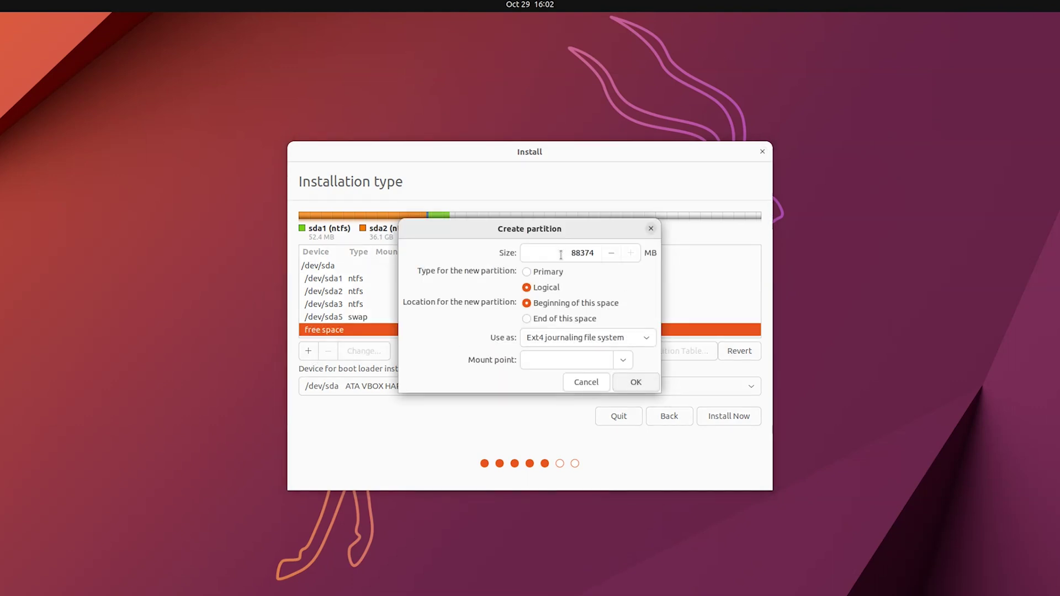
pyautogui.click(543, 273)
pyautogui.click(622, 361)
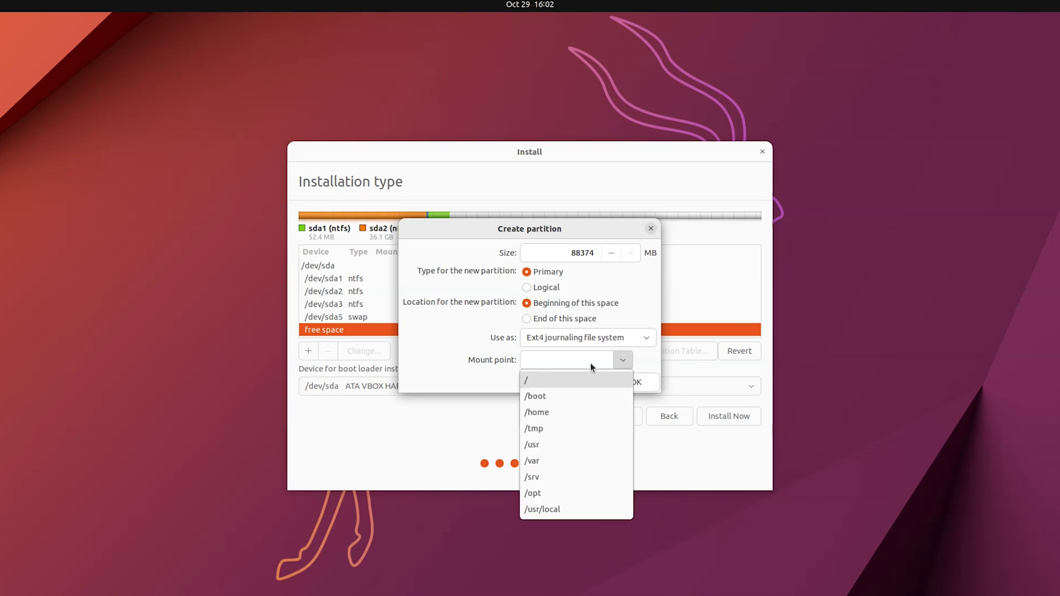
pyautogui.click(555, 379)
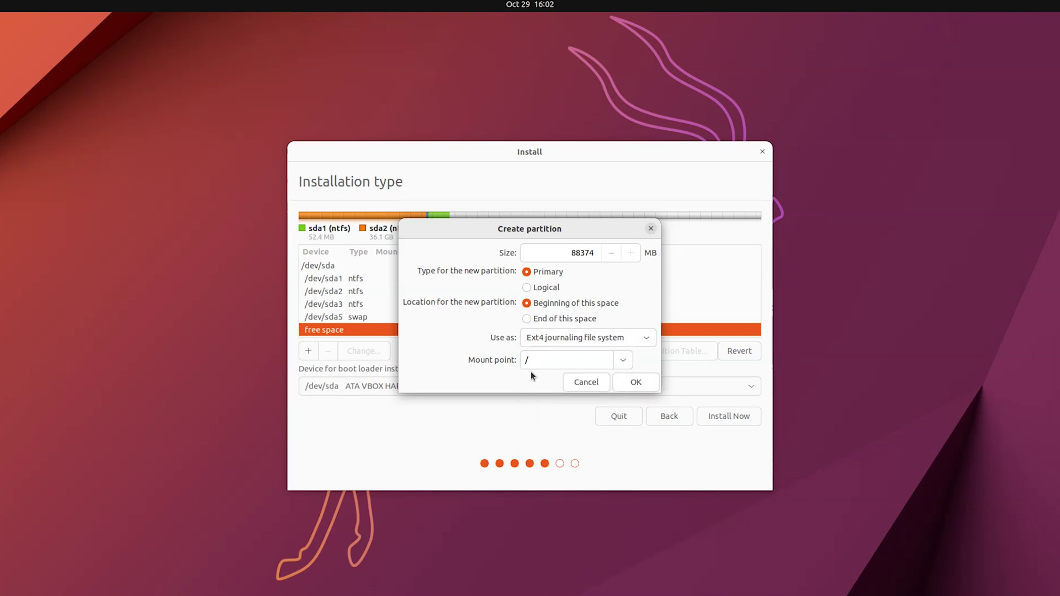
pyautogui.click(646, 383)
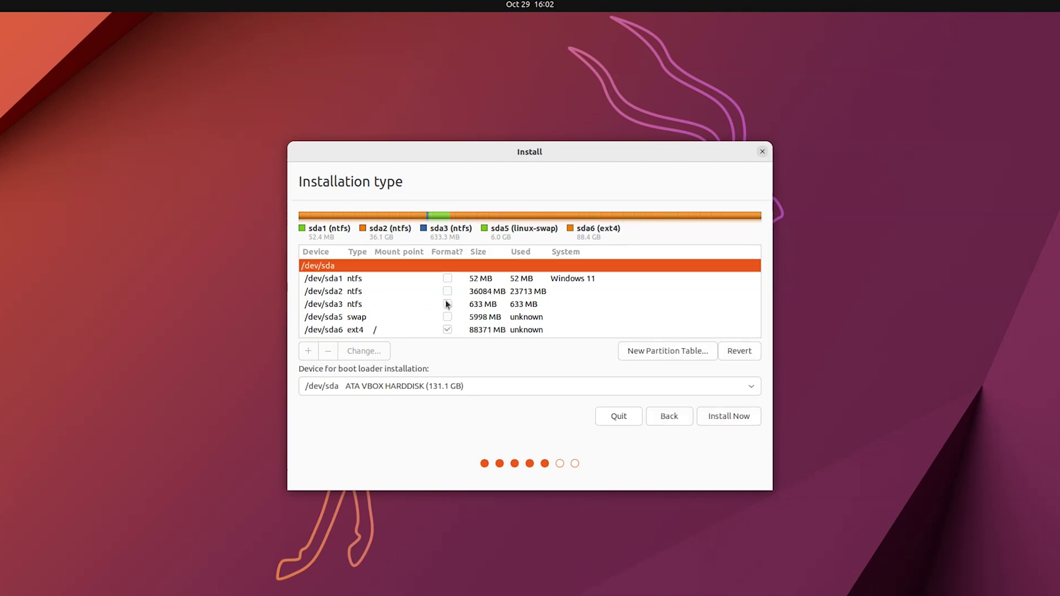
# Review the new sda5 swap and sda6 ext4 root partition entries
pyautogui.click(409, 330)
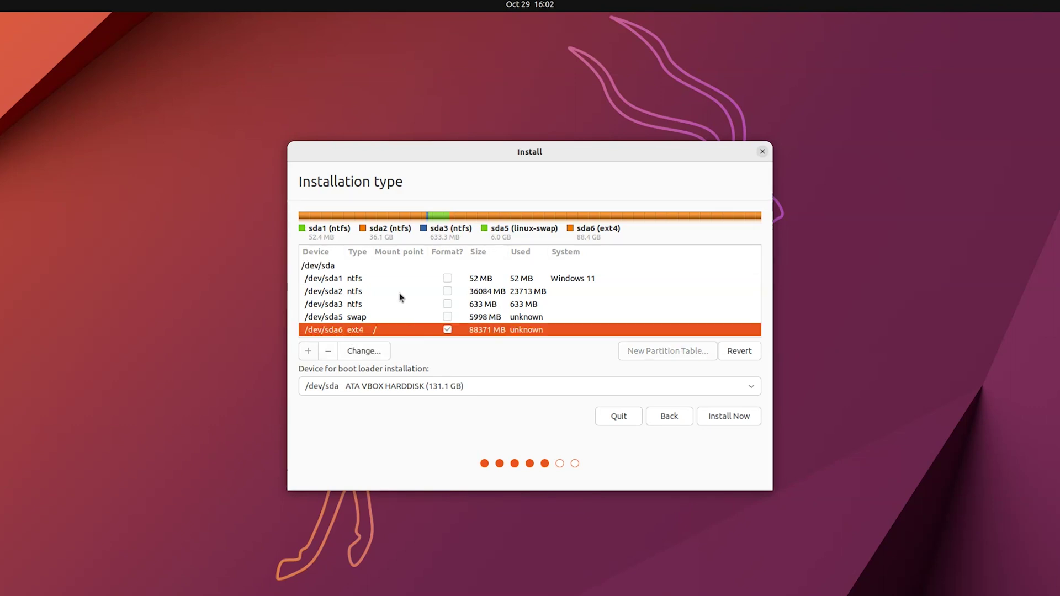
pyautogui.click(387, 318)
pyautogui.click(368, 330)
# Keep the boot loader device on /dev/sda and start Install Now, continuing past the warning
pyautogui.click(428, 384)
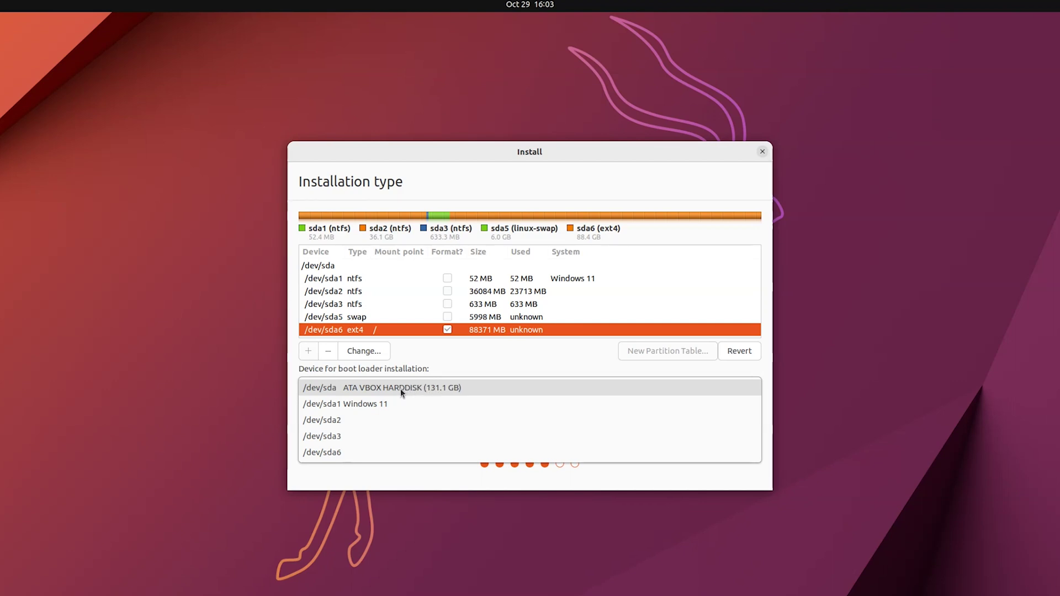
pyautogui.click(408, 390)
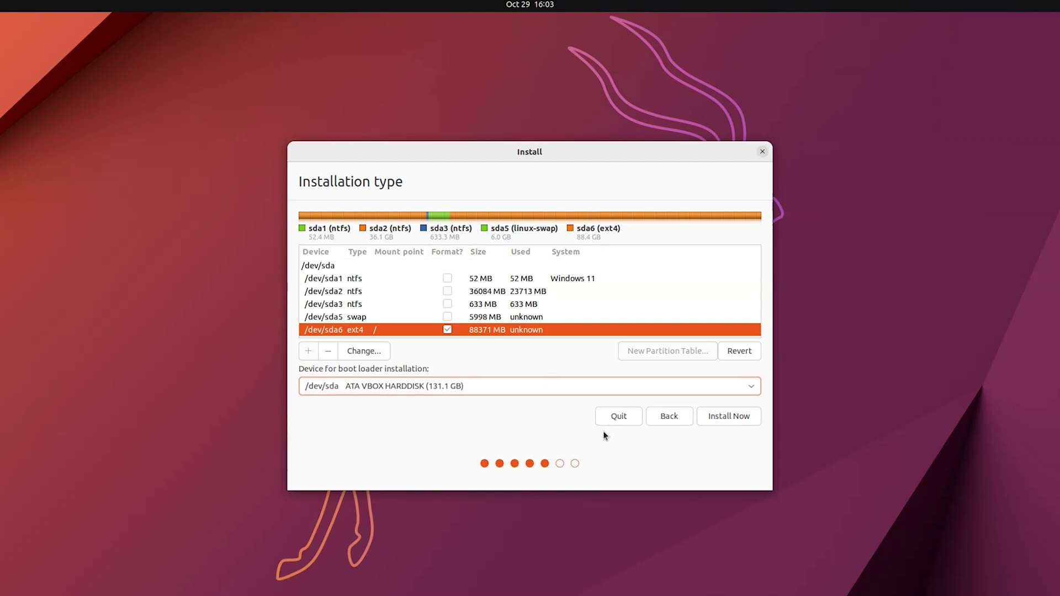
pyautogui.click(726, 416)
pyautogui.click(691, 347)
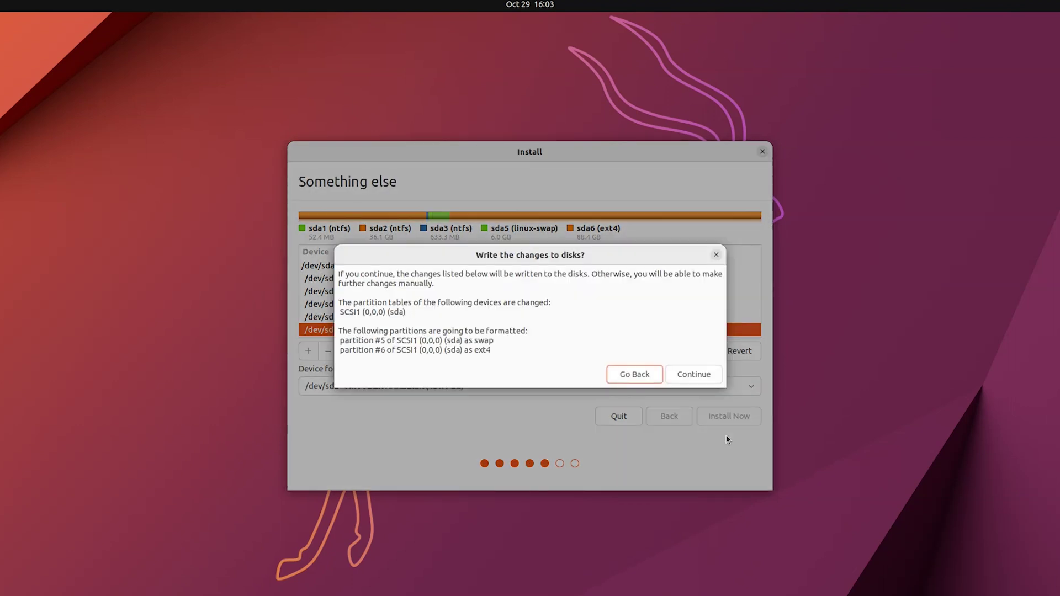
# Write the partition changes, accept the Kathmandu time zone, enter the user's account details and begin installing
pyautogui.click(693, 374)
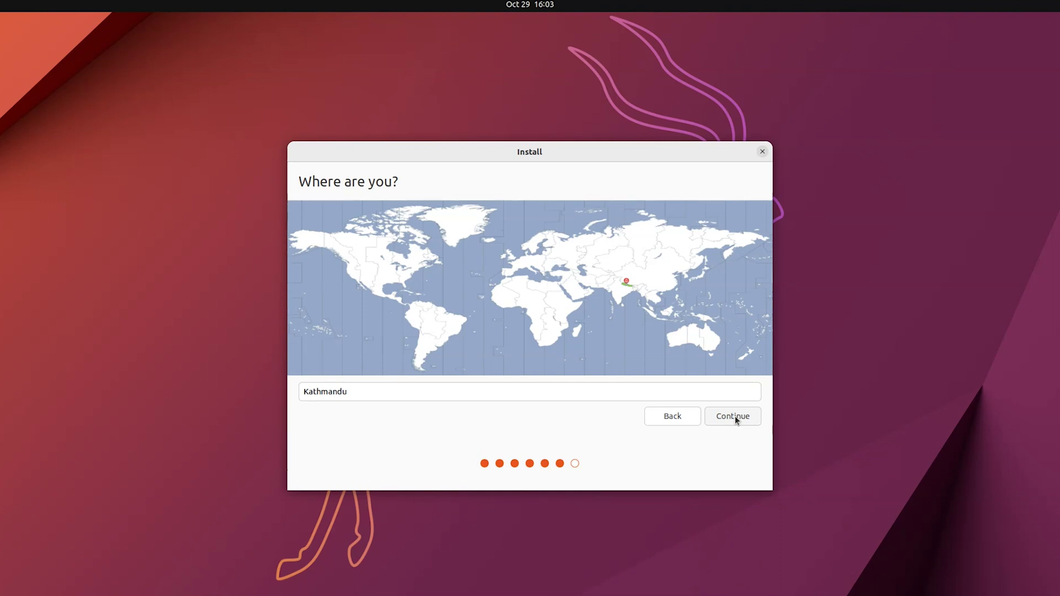
pyautogui.click(734, 418)
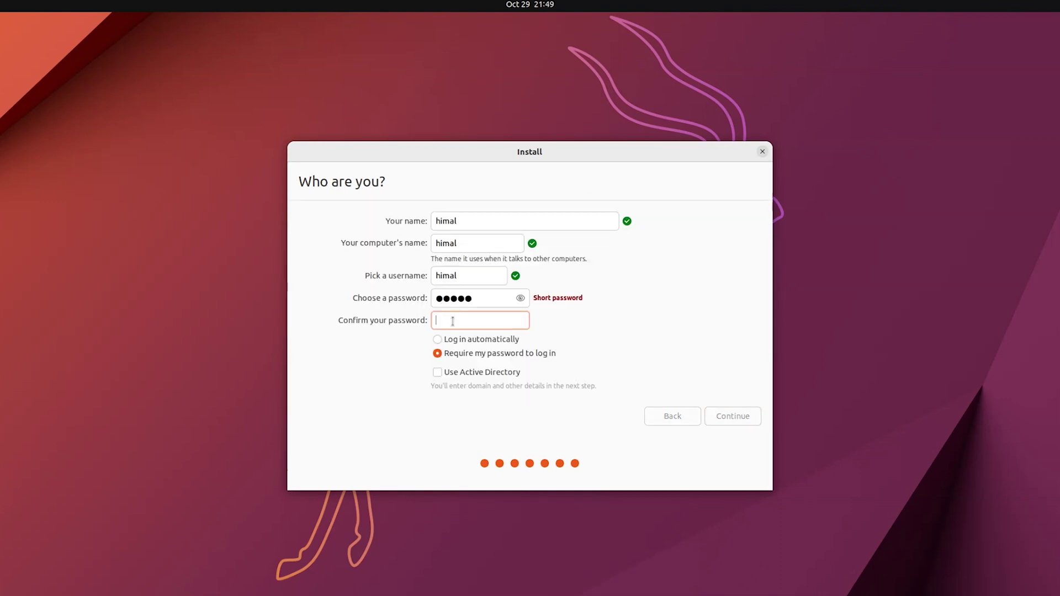
pyautogui.write('himal')
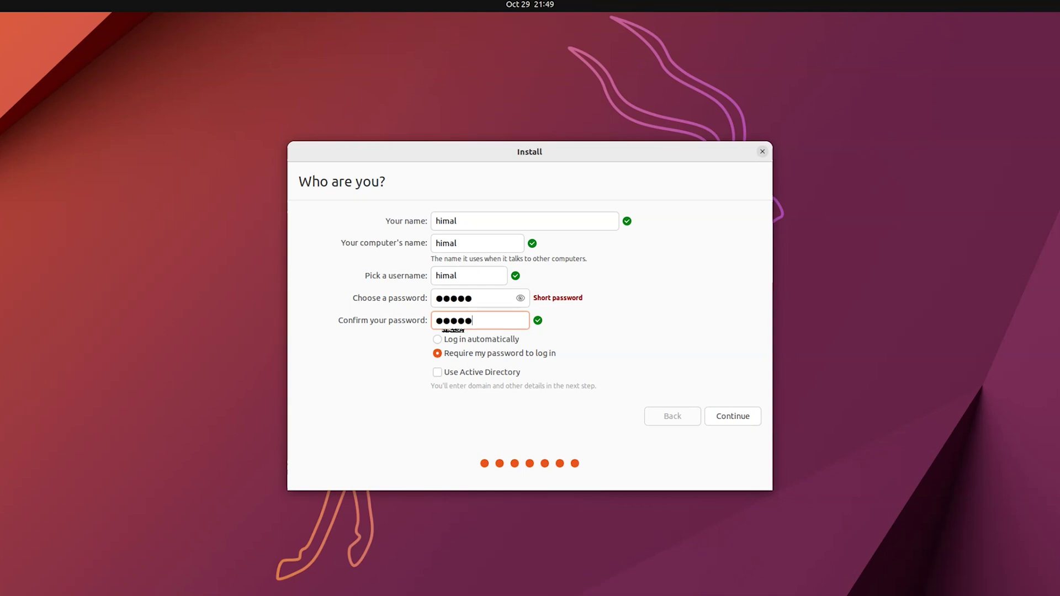
pyautogui.click(740, 416)
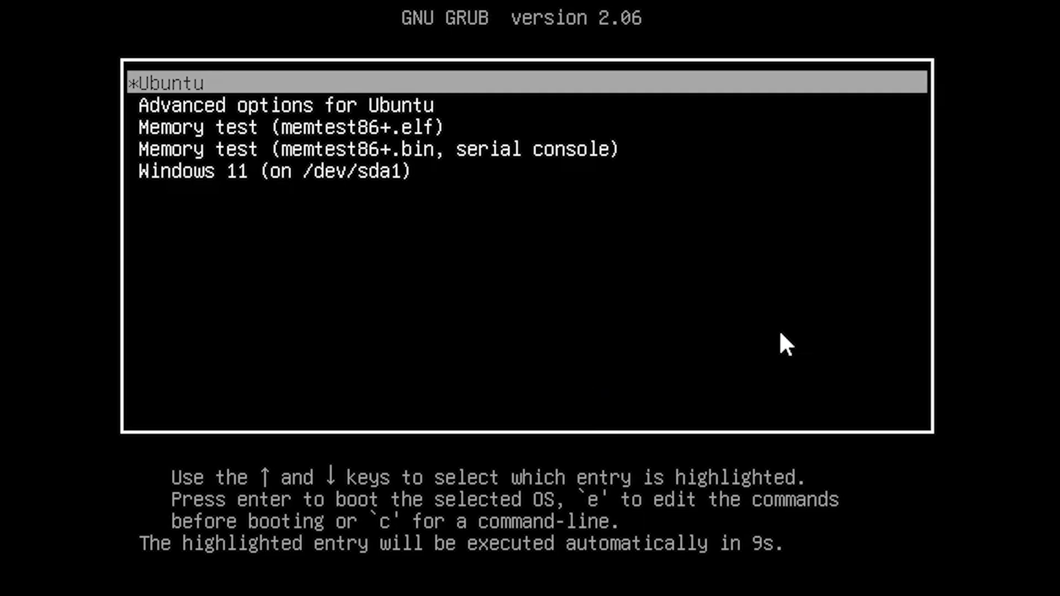
# Highlight the Windows 11 (on /dev/sda1) entry in the GRUB menu and boot it
pyautogui.press('Down')
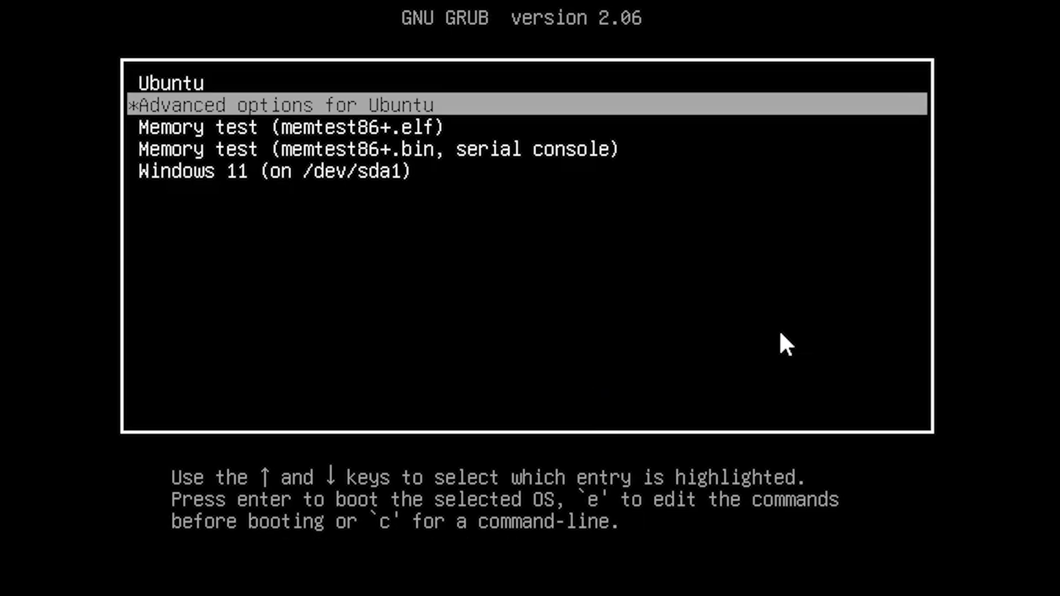
pyautogui.press('Down')
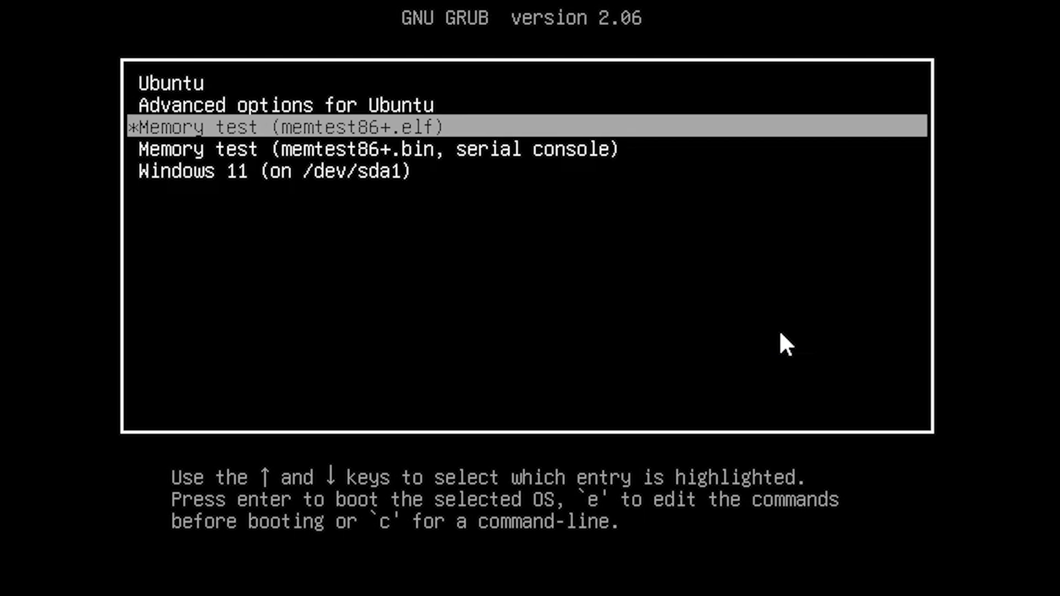
pyautogui.press('Down')
pyautogui.press('Down')
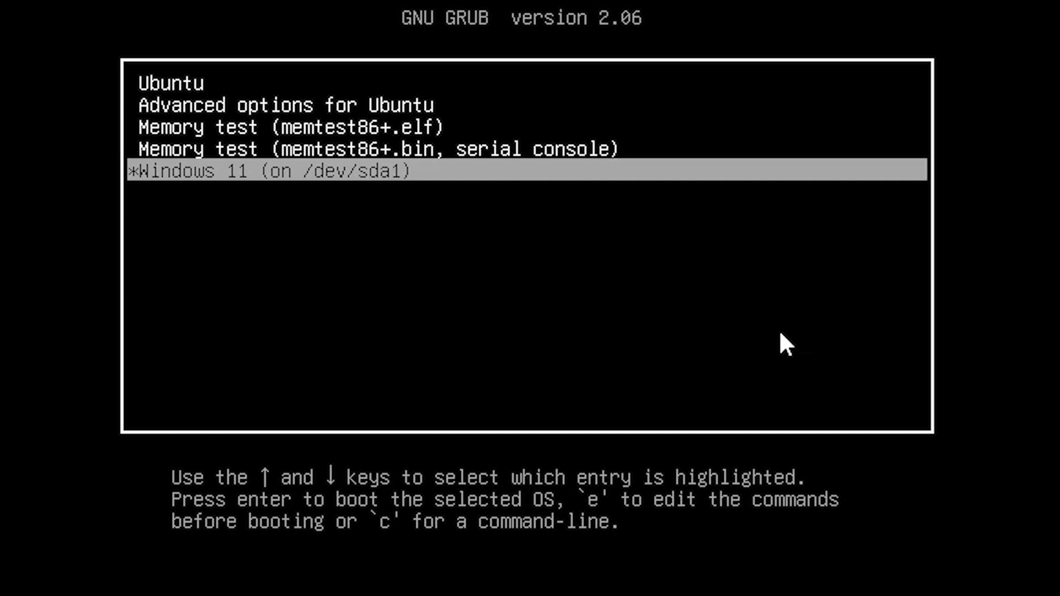
pyautogui.press('Up')
pyautogui.press('Up')
pyautogui.press('Up')
pyautogui.press('Up')
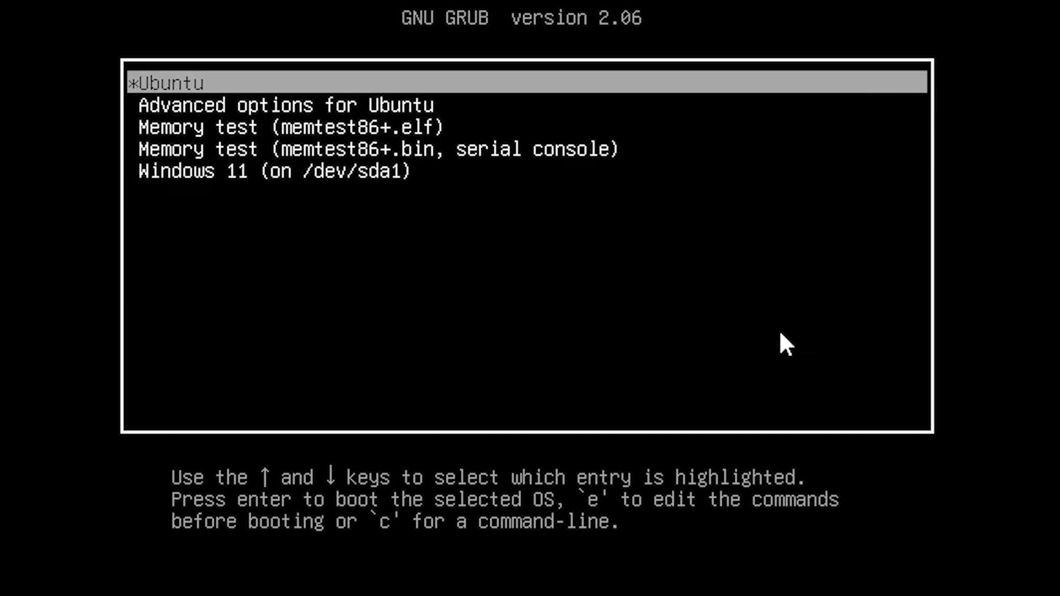
pyautogui.press('Down')
pyautogui.press('Down')
pyautogui.press('Down')
pyautogui.press('Down')
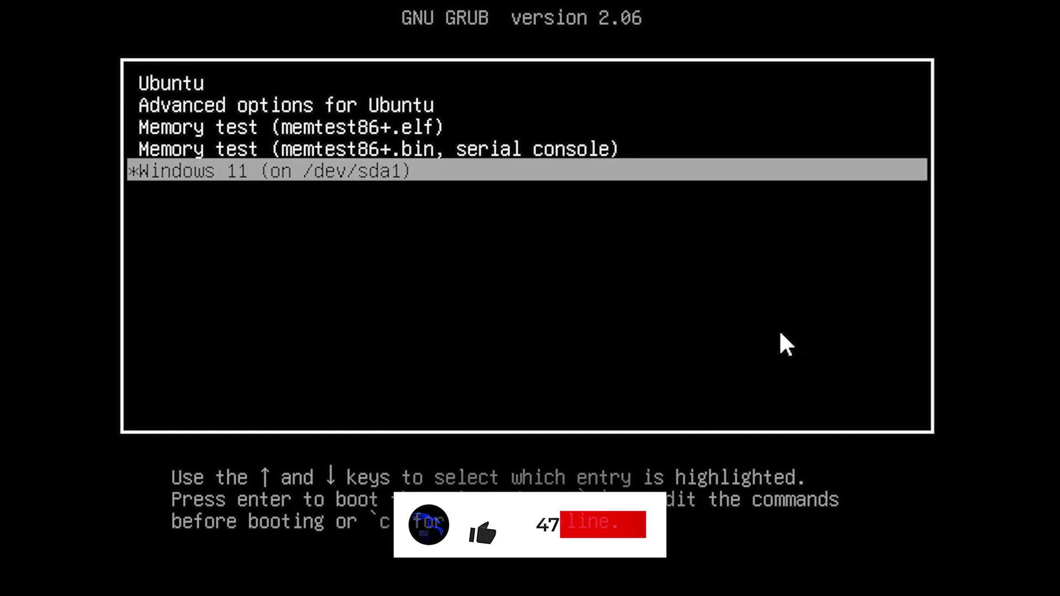
pyautogui.press('Return')
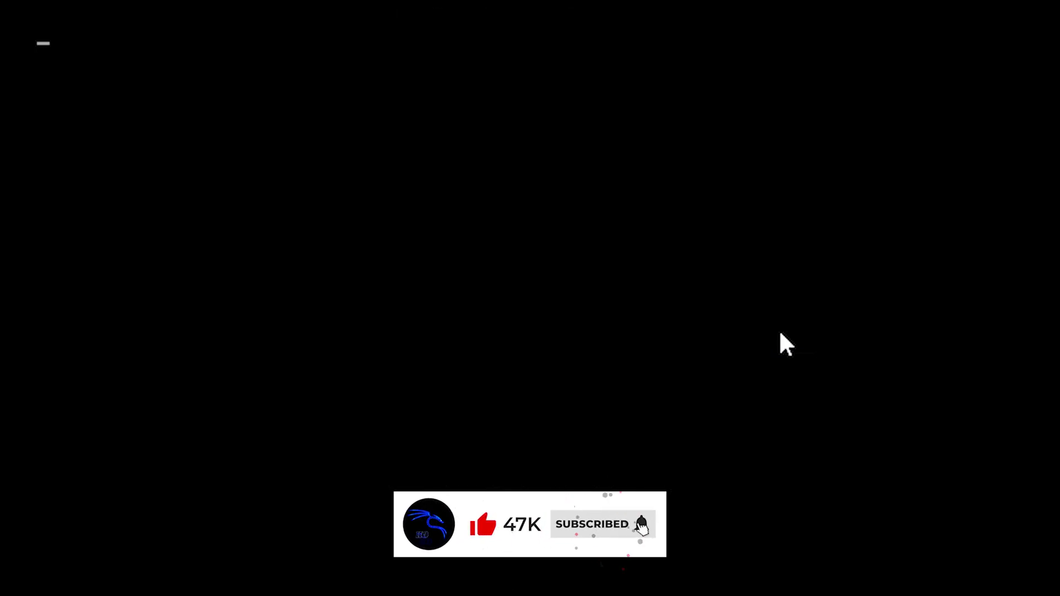